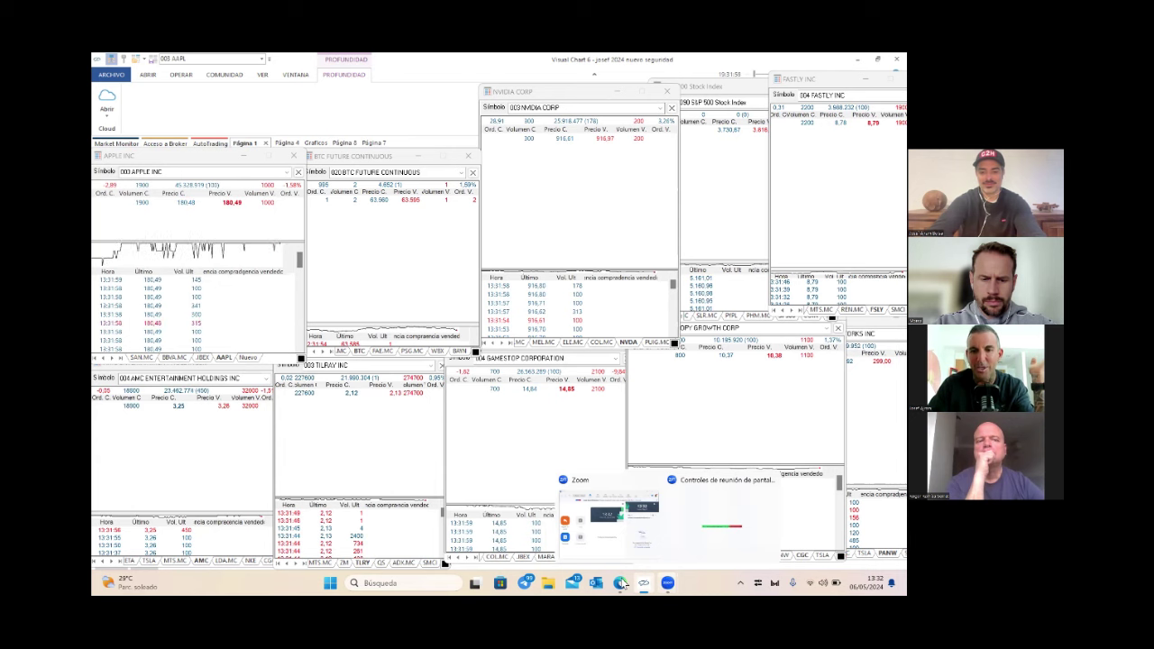
- Switch to the Método-ajram.pdf document in the browser and show the "No apalancarse" rule on page 7
mouse_move(620, 582)
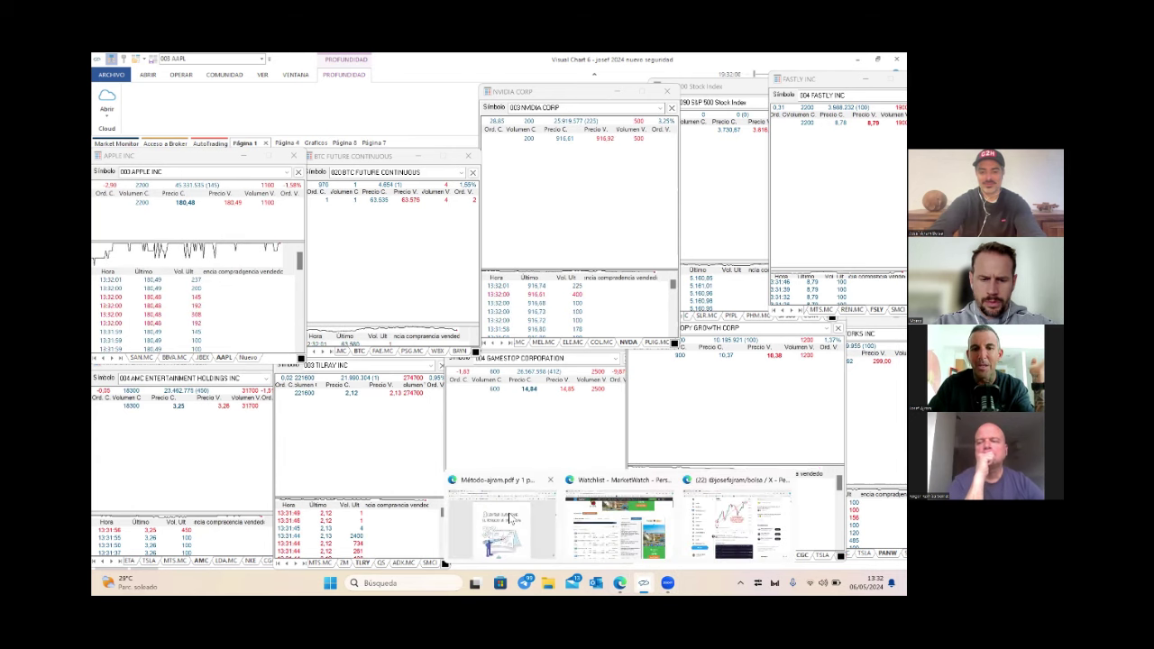
click(699, 509)
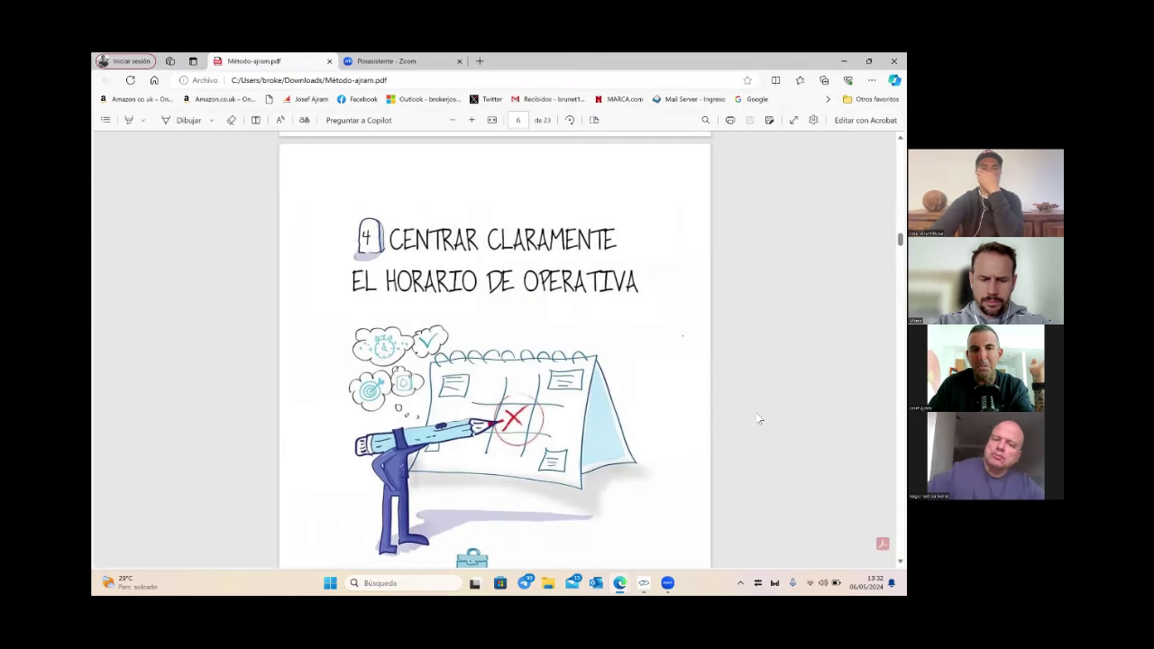
scroll(759, 418, down, 3)
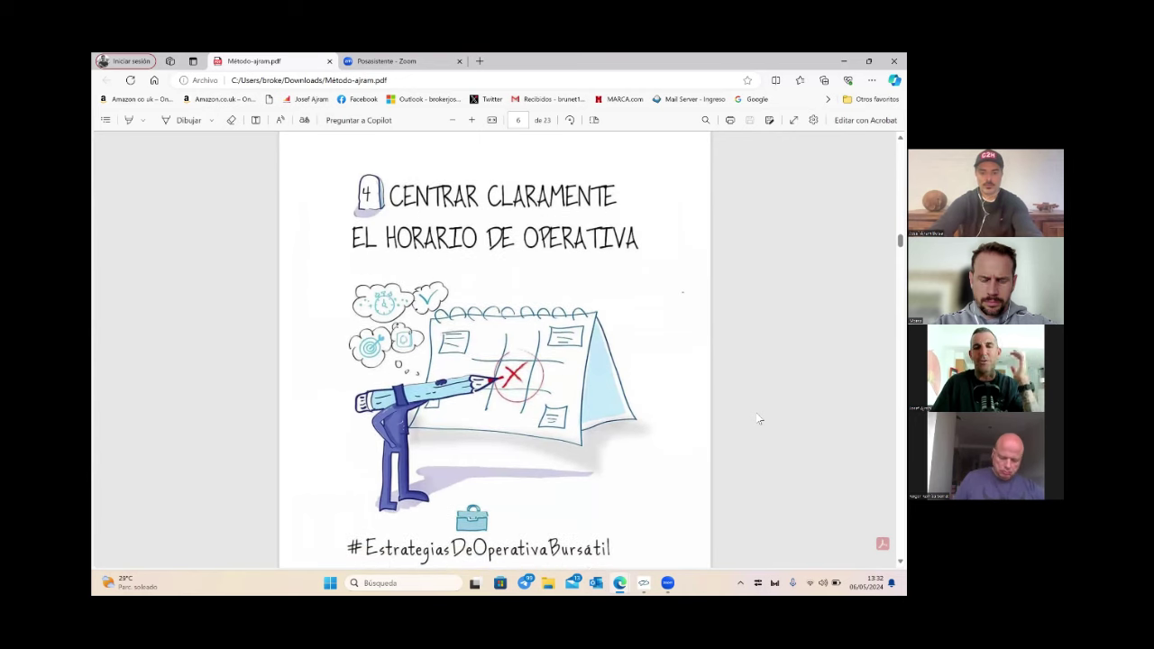
scroll(759, 419, down, 5)
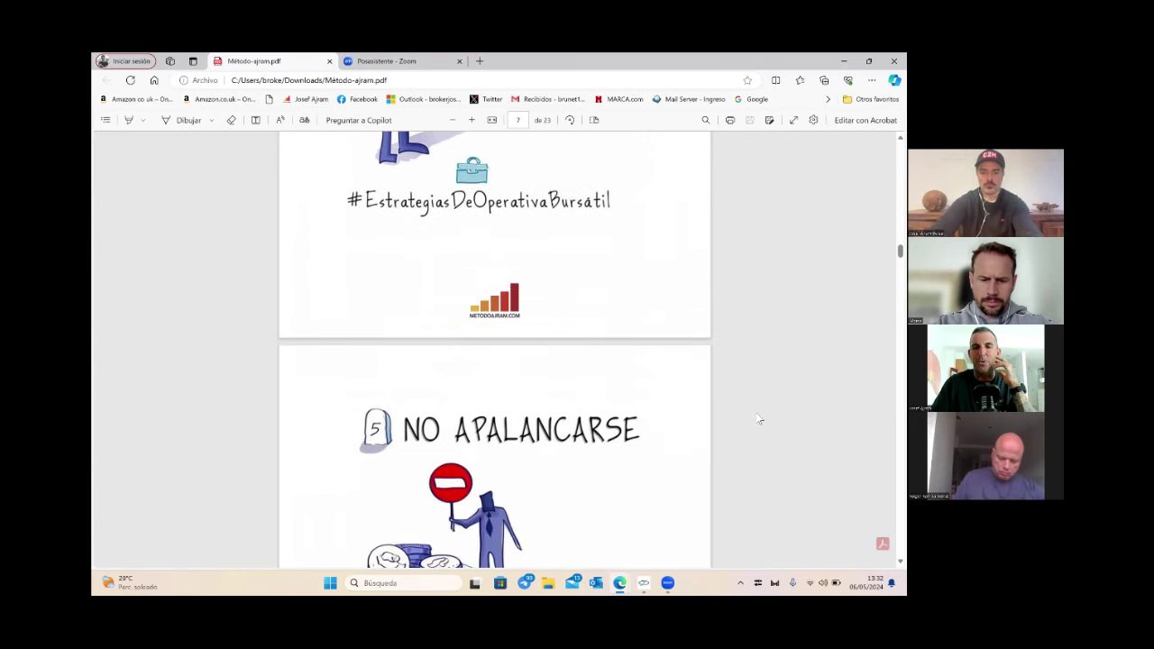
scroll(759, 418, down, 3)
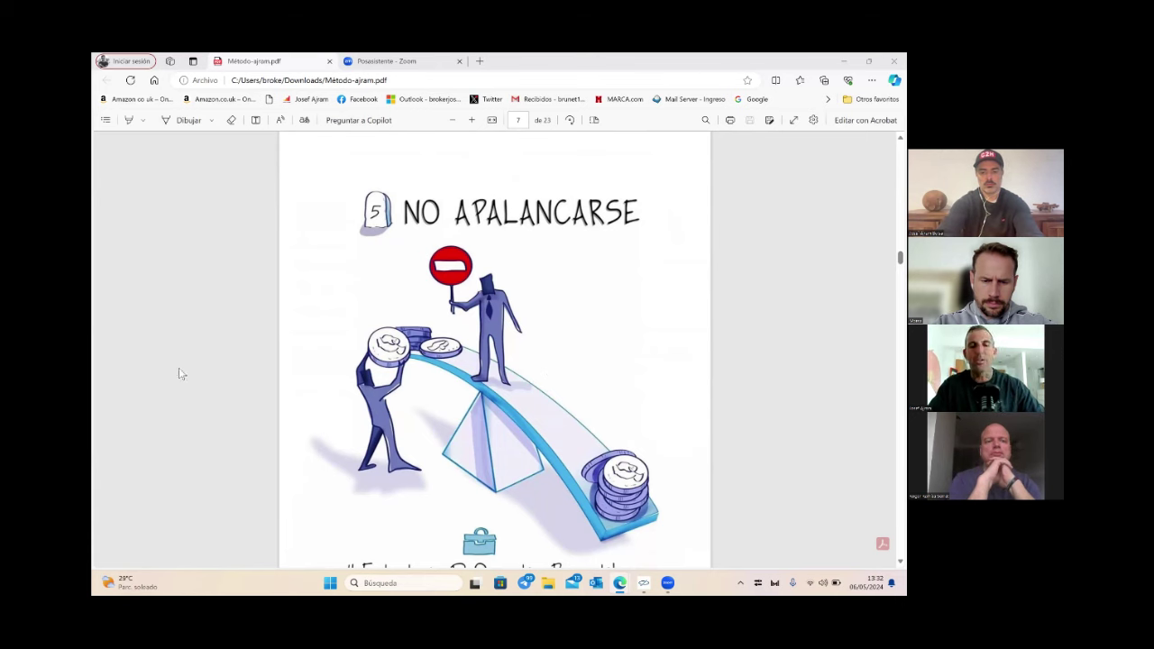
- Launch Excel and create a new blank workbook
click(331, 583)
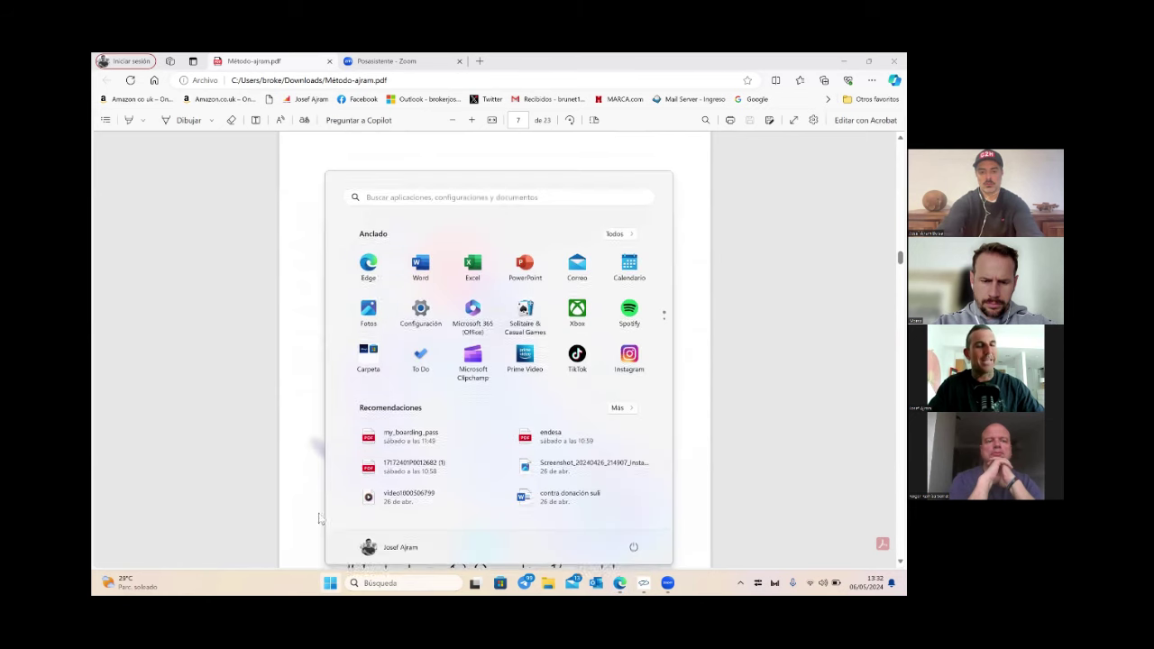
click(472, 262)
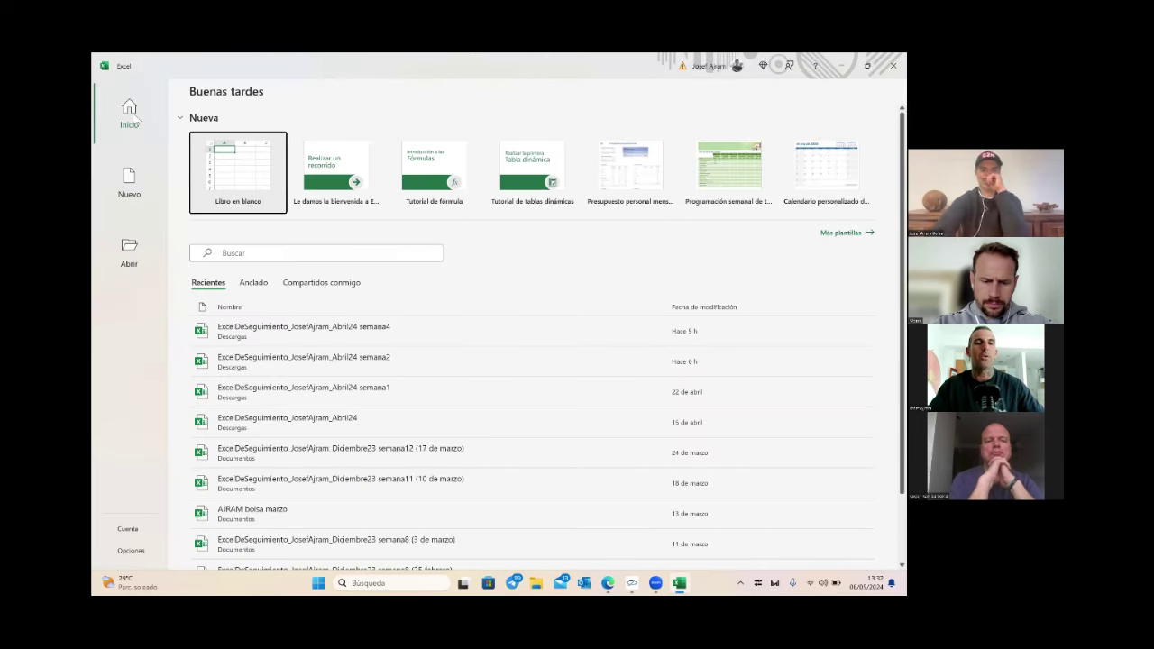
click(131, 180)
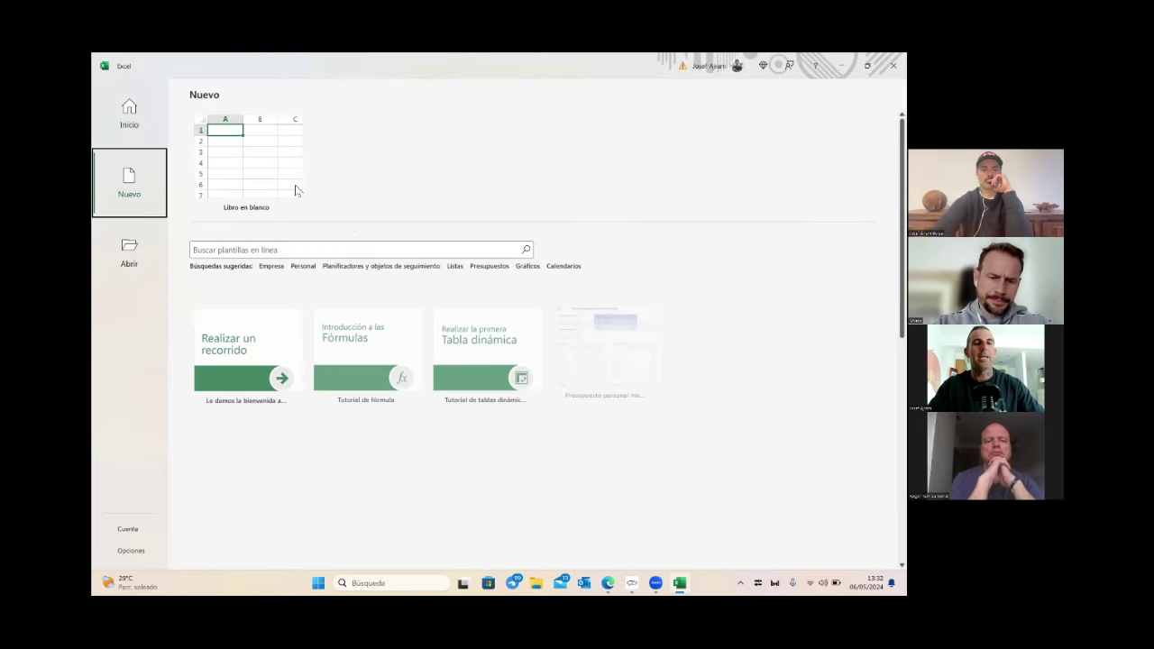
click(296, 191)
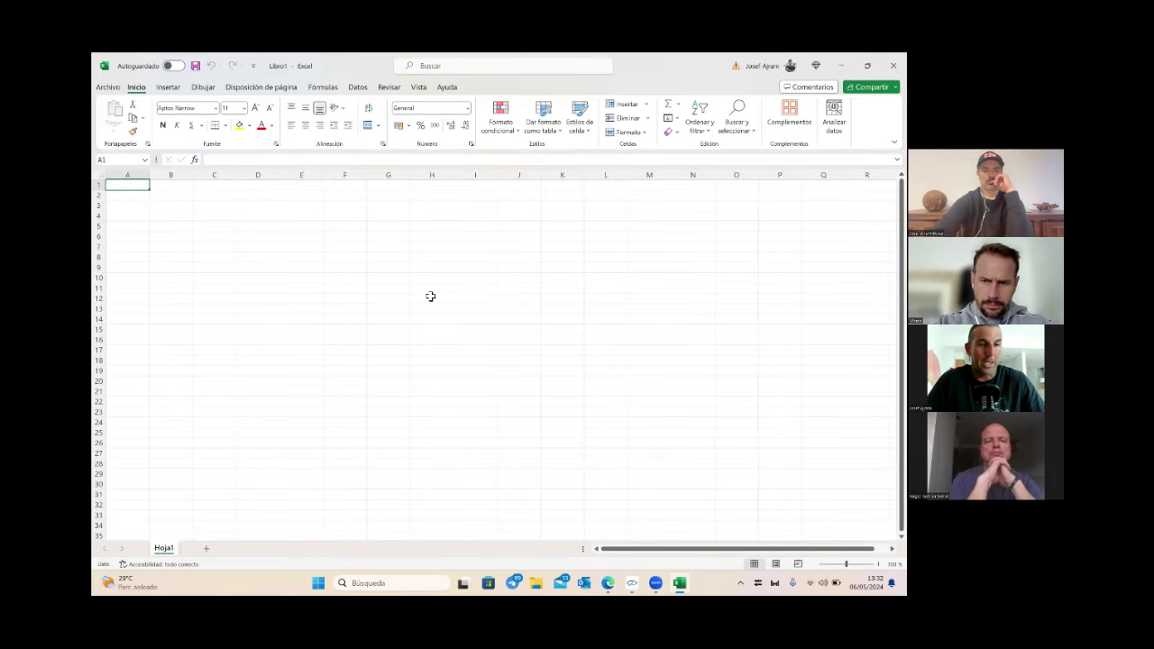
- Enter 10000 in cell H12 as the starting capital
click(430, 297)
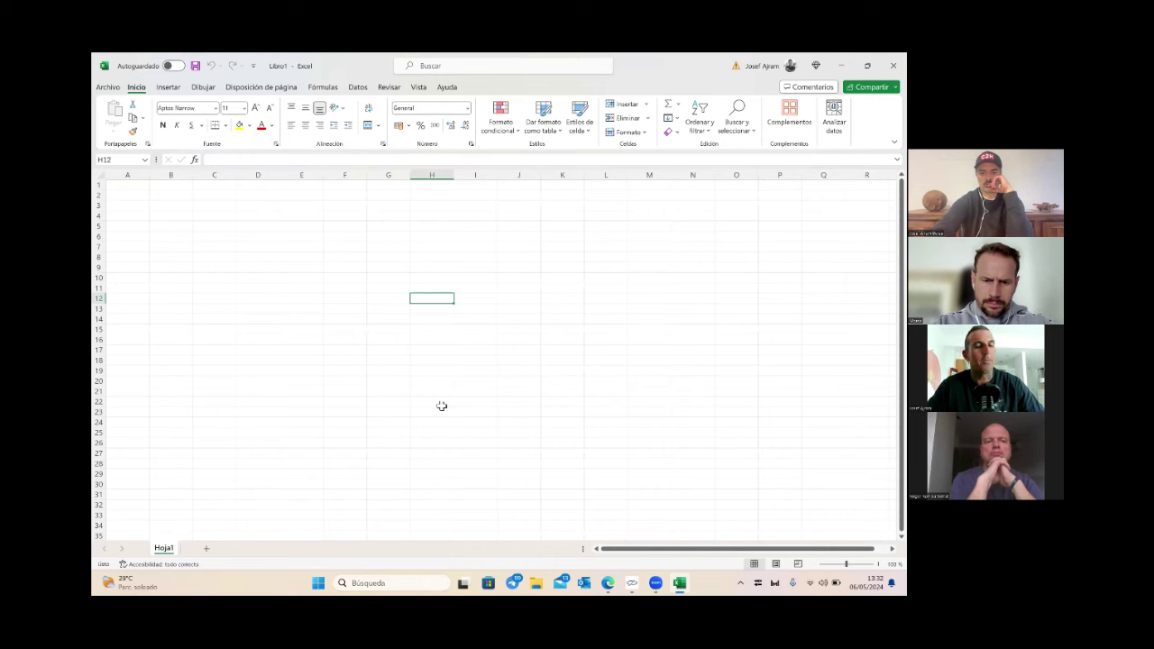
text(10000)
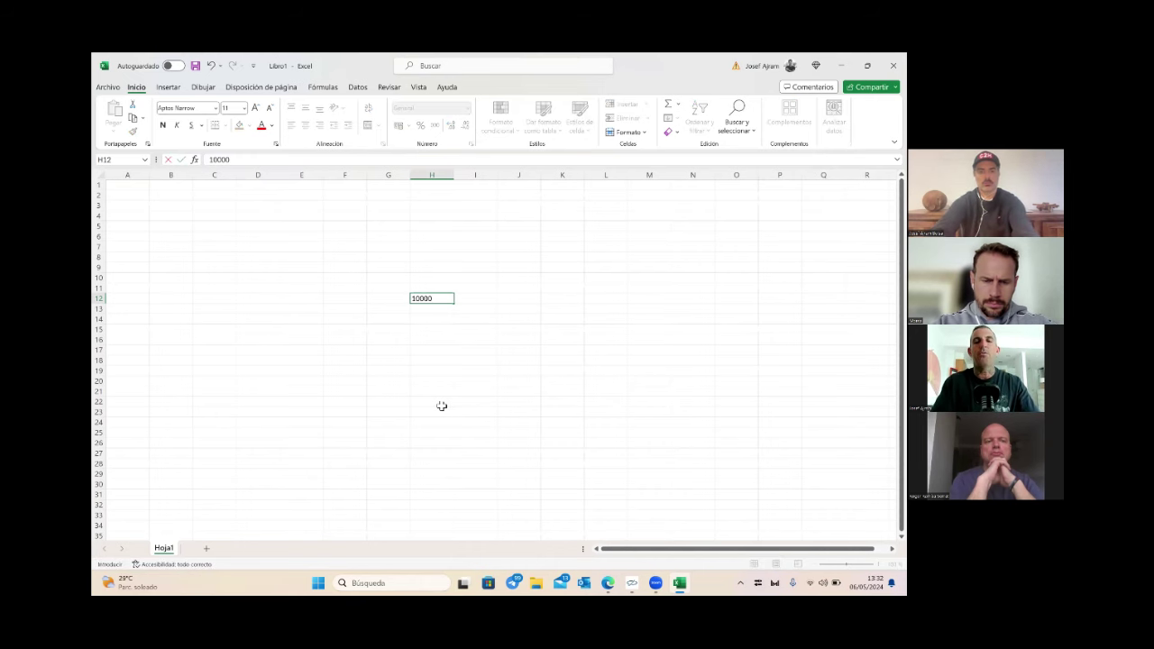
key(Return)
- Fill cells G14 to J14 with the leveraged trade values 50000, 49500, -1% and -500
key(Left)
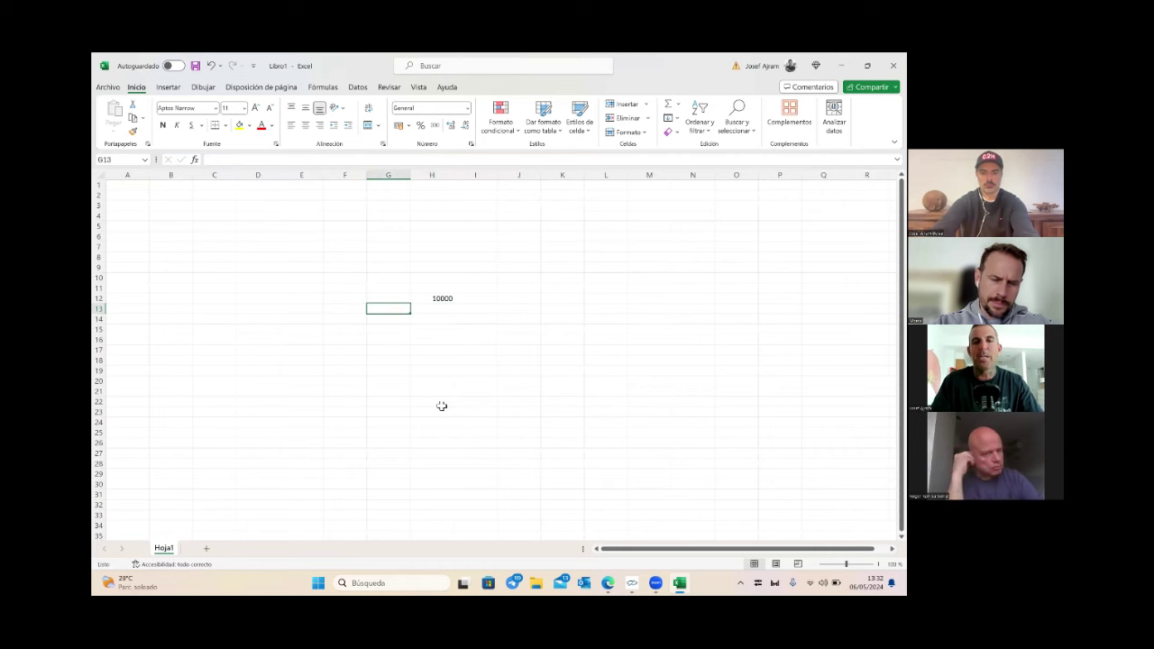
key(Down)
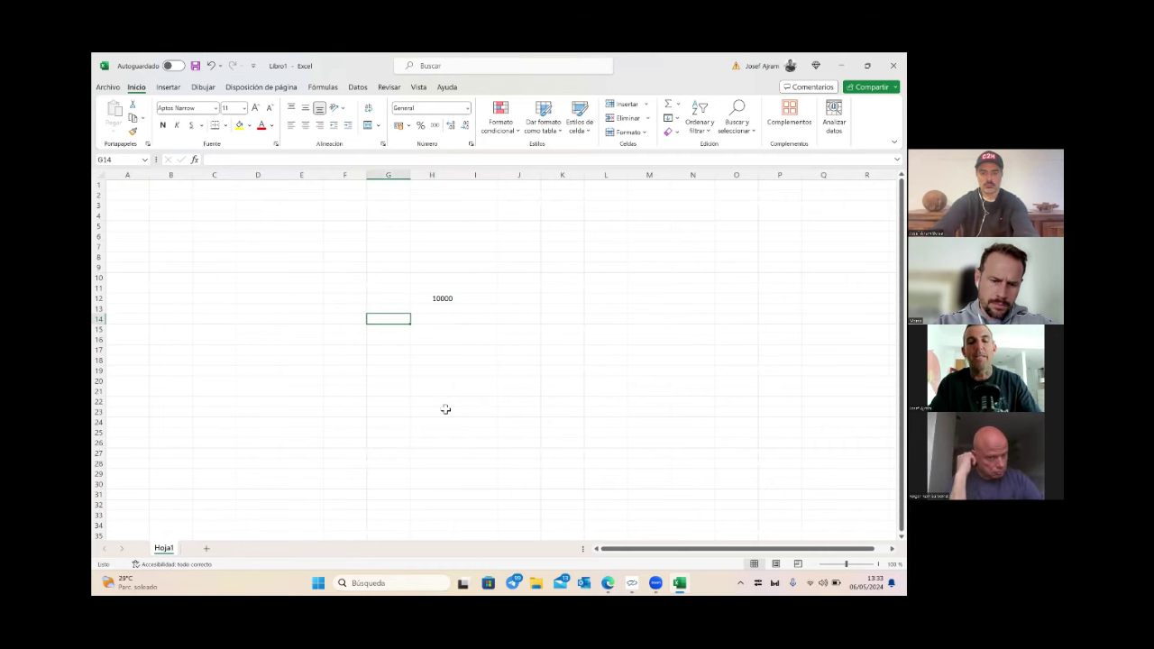
text(50000)
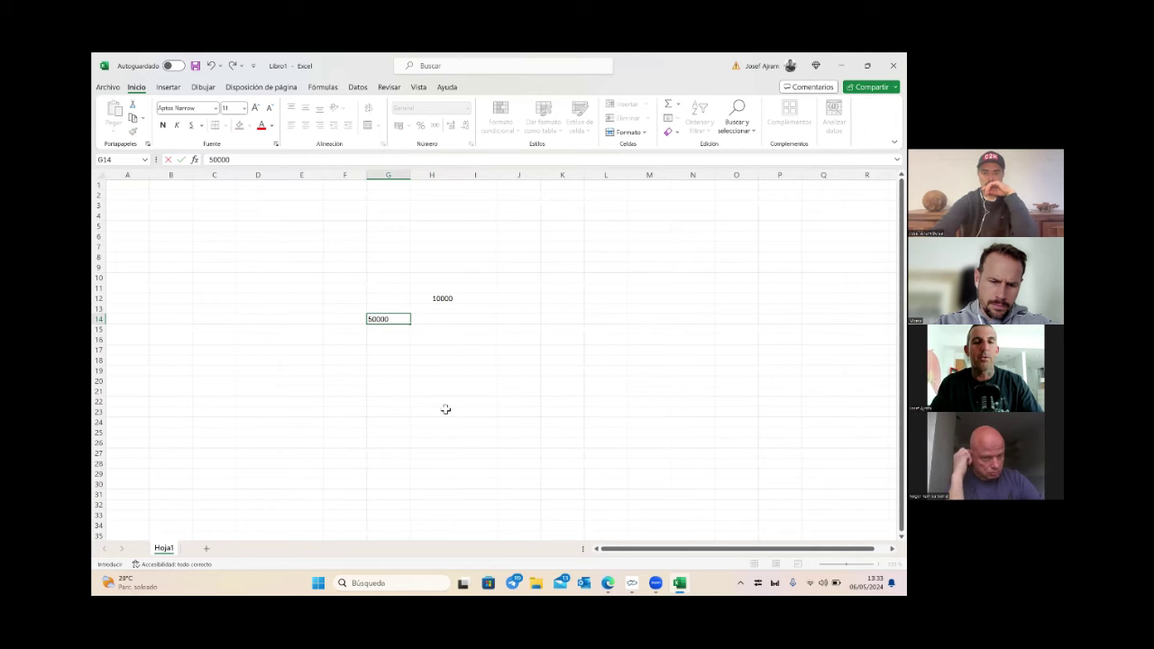
key(Tab)
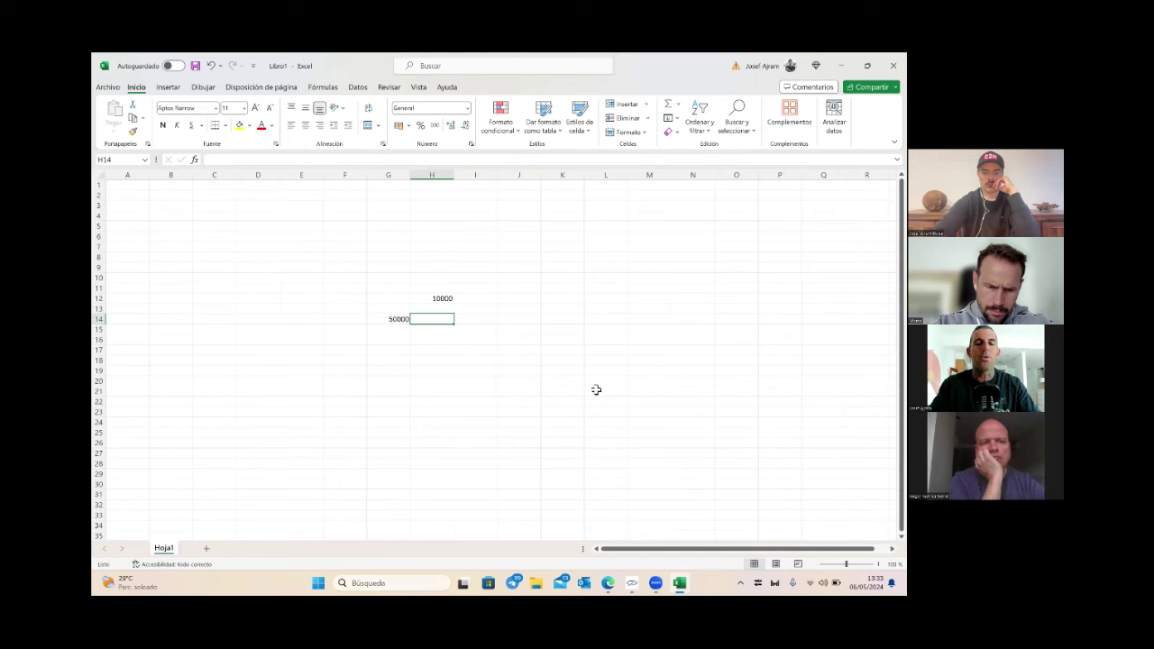
text(49500)
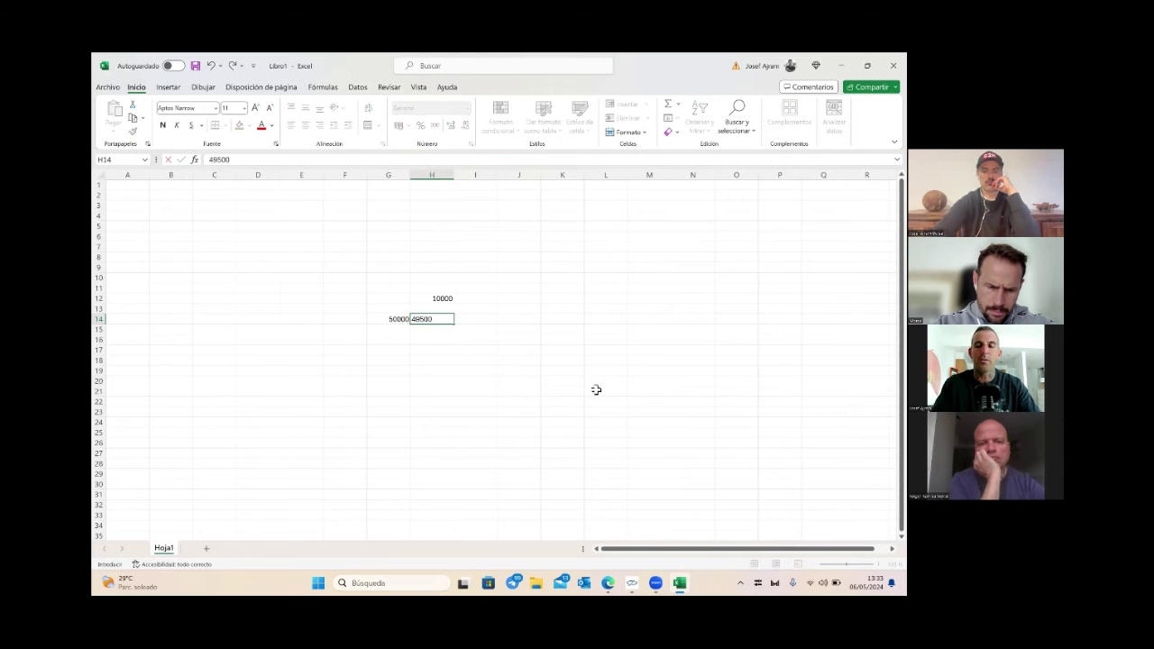
key(Tab)
text(-1)
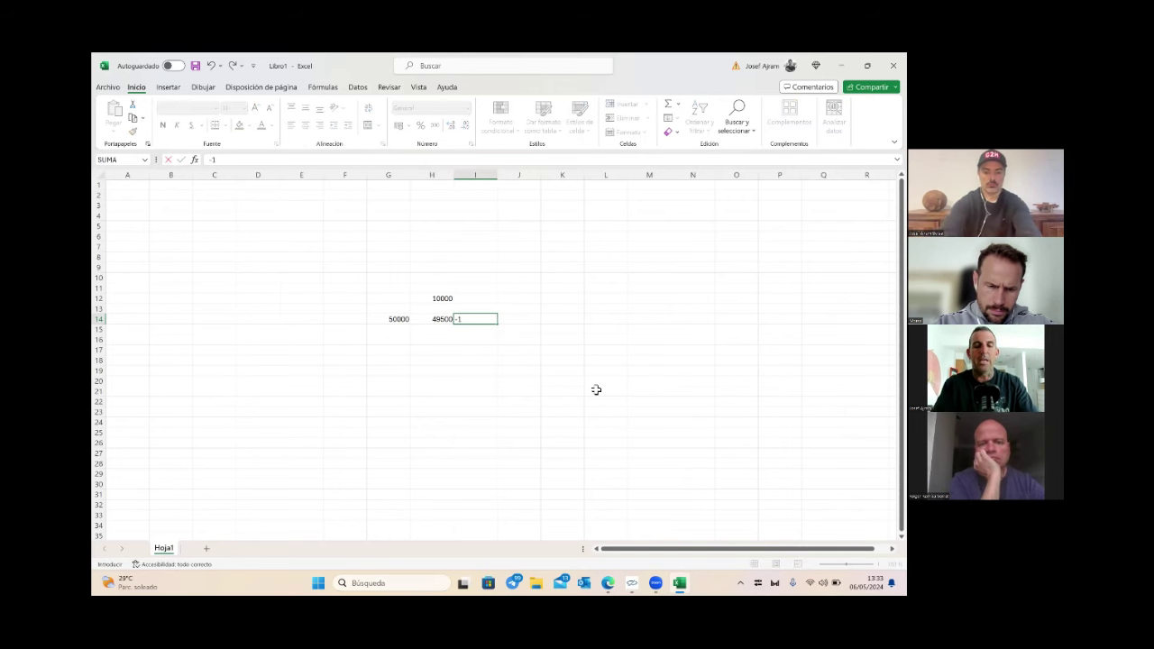
text(%)
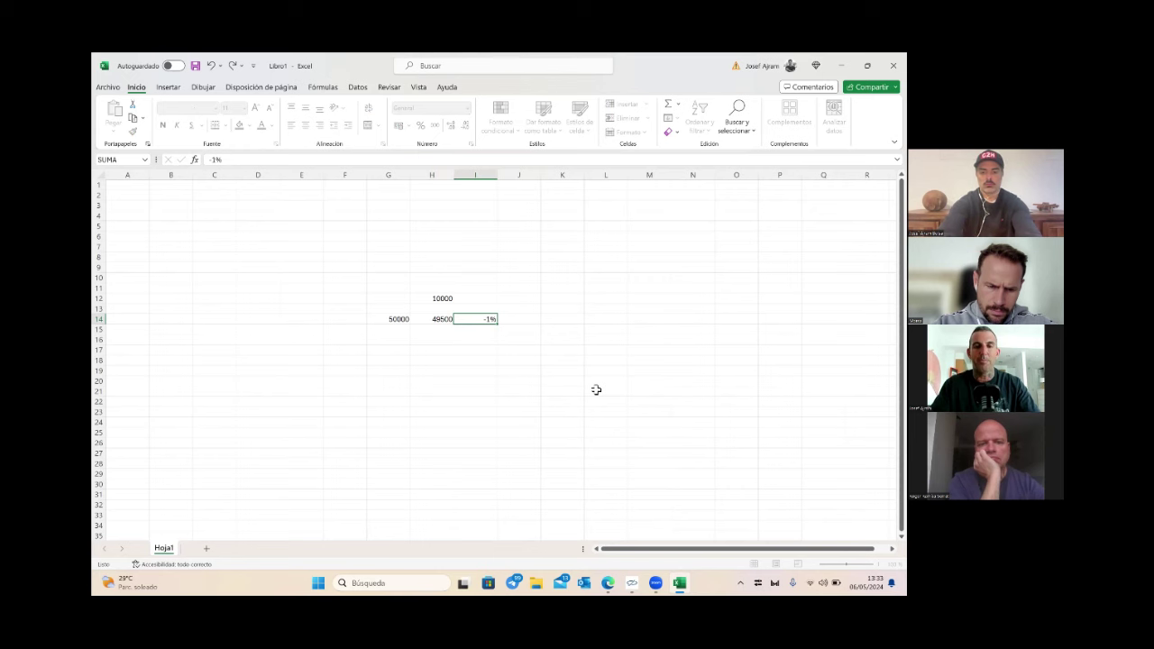
key(Tab)
text(-500)
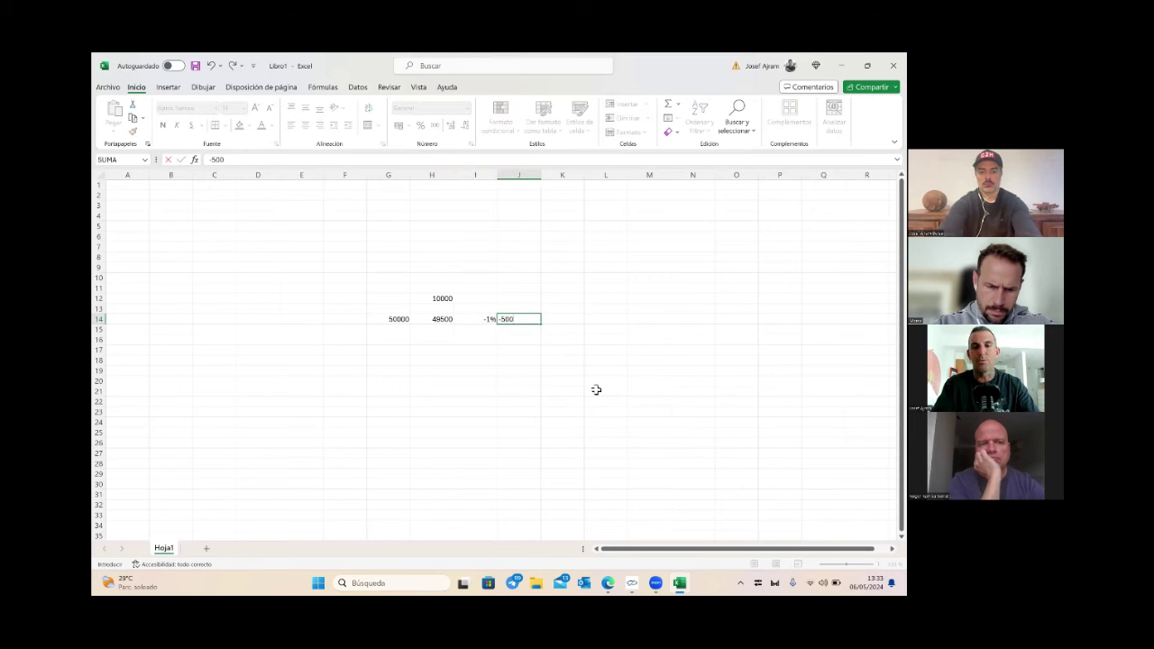
key(Tab)
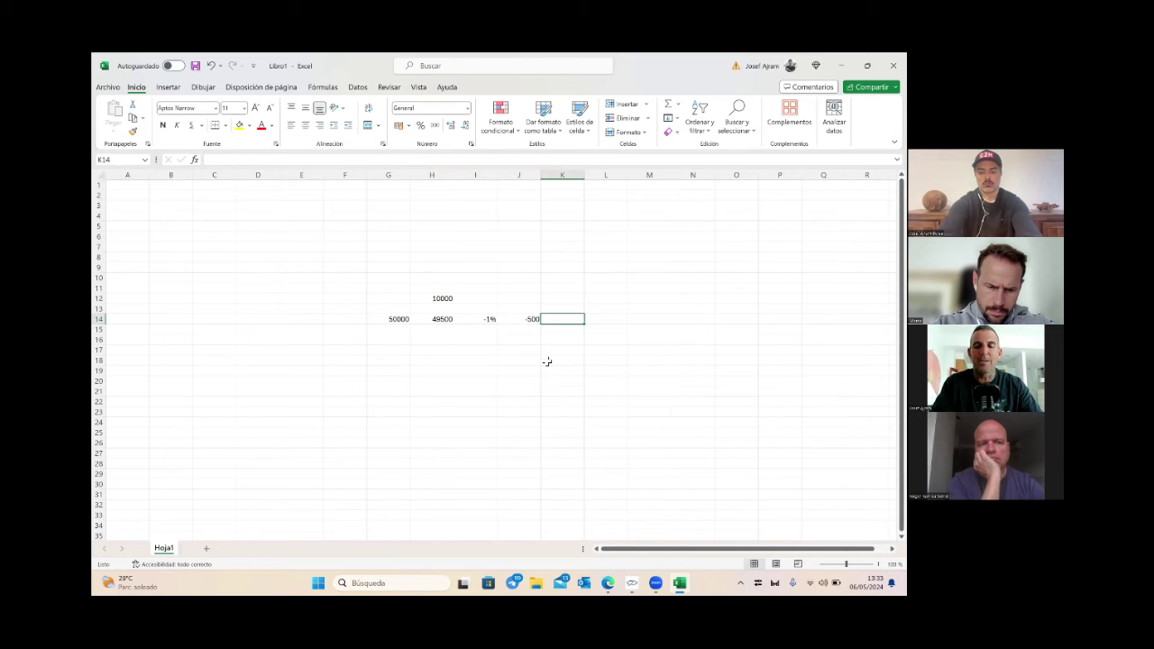
- Add the note "capital inicial sería una pérdida 5%" in cell K14, beside the -500 loss
text(ca)
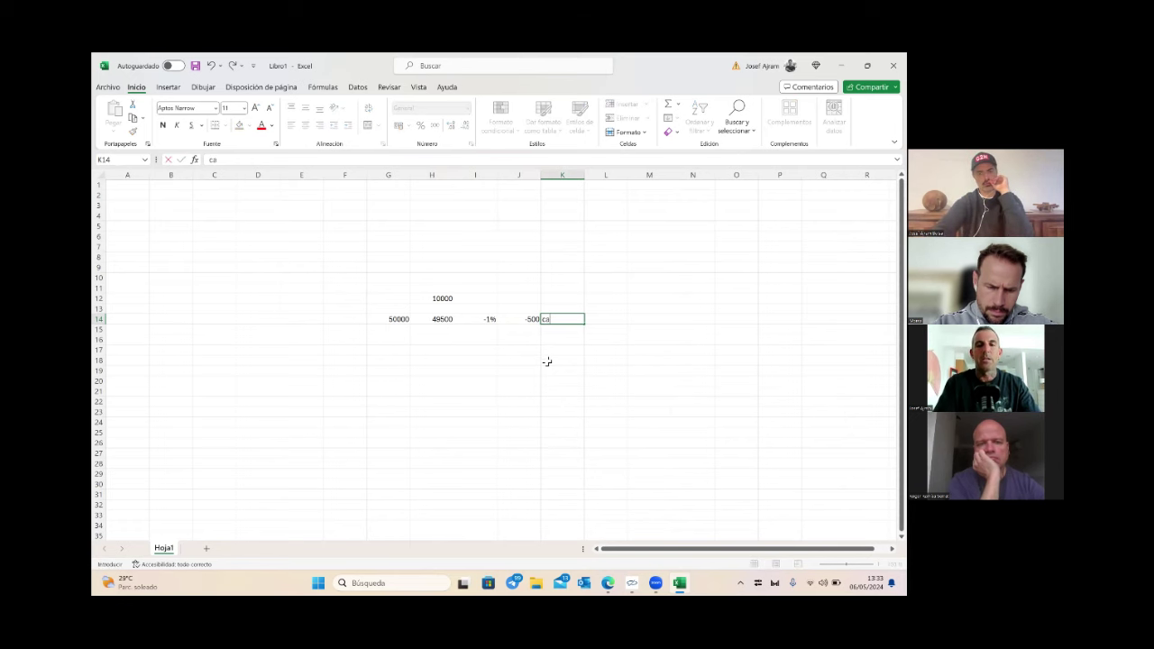
text(pital)
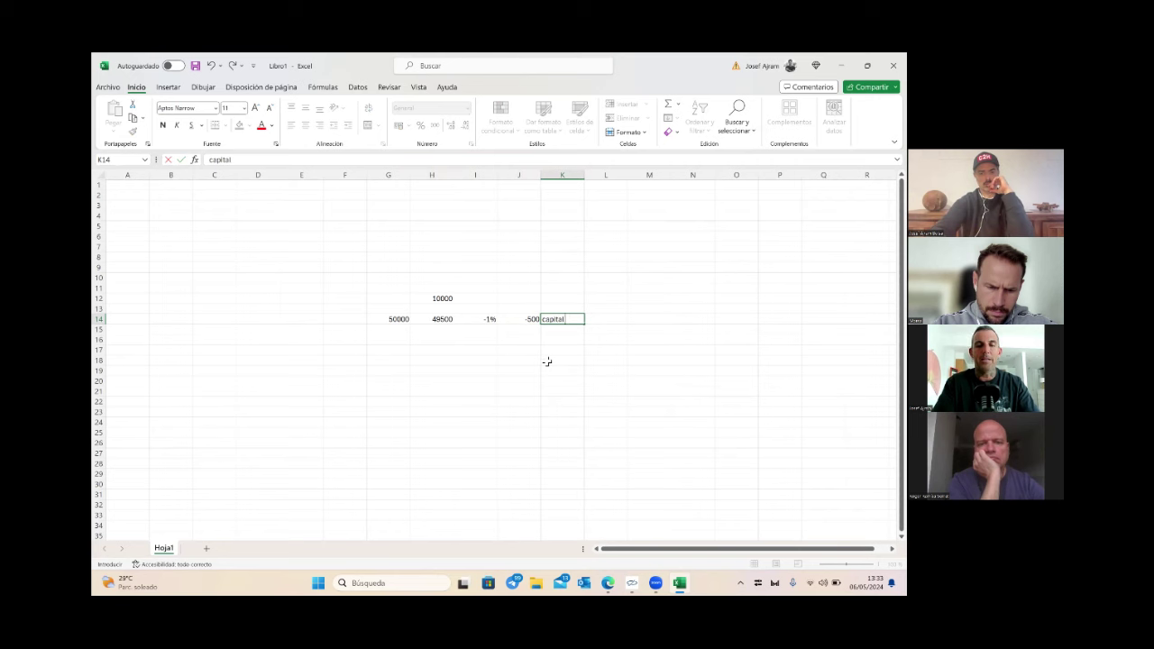
text( inicial ser)
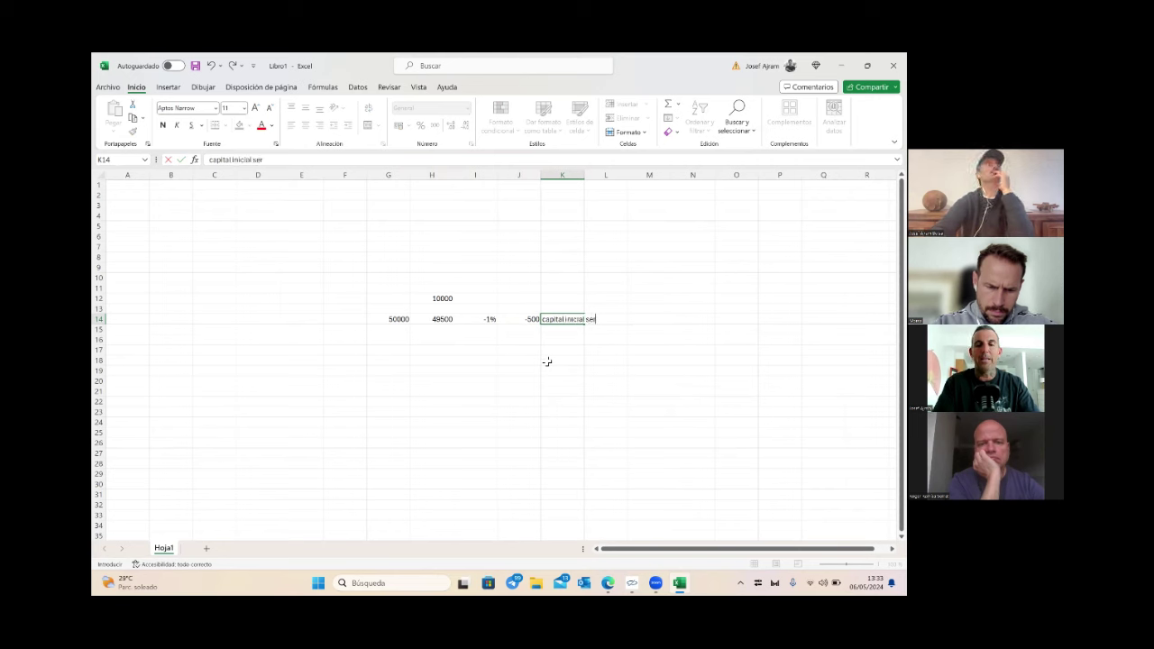
text(ía una pé)
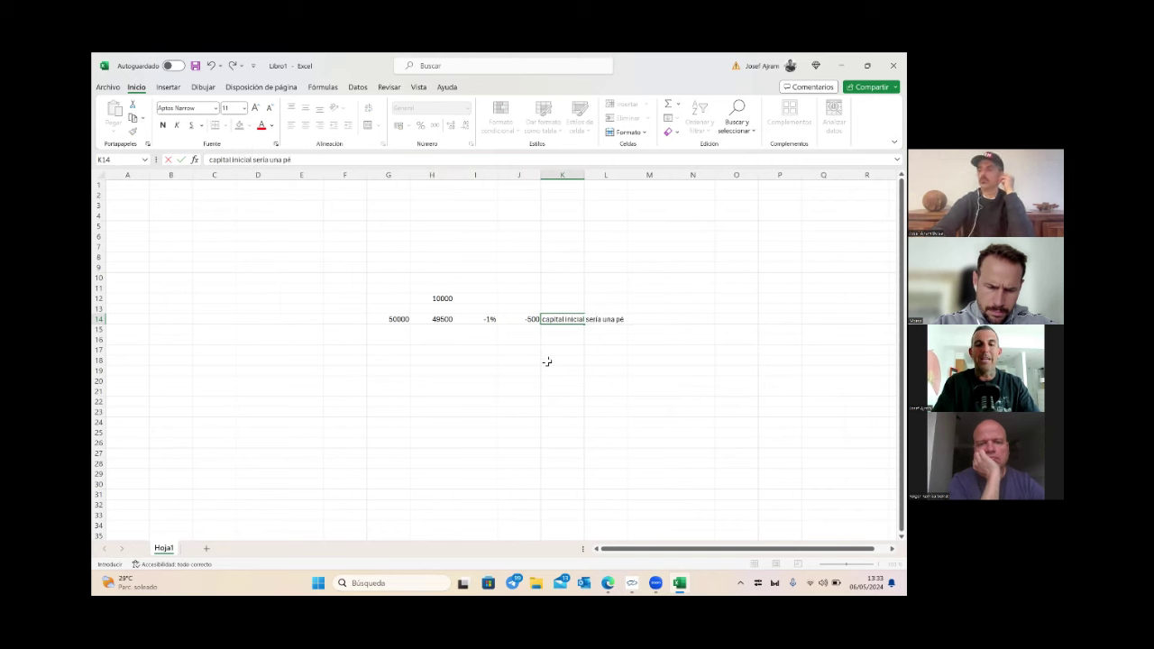
text(rdida 5%)
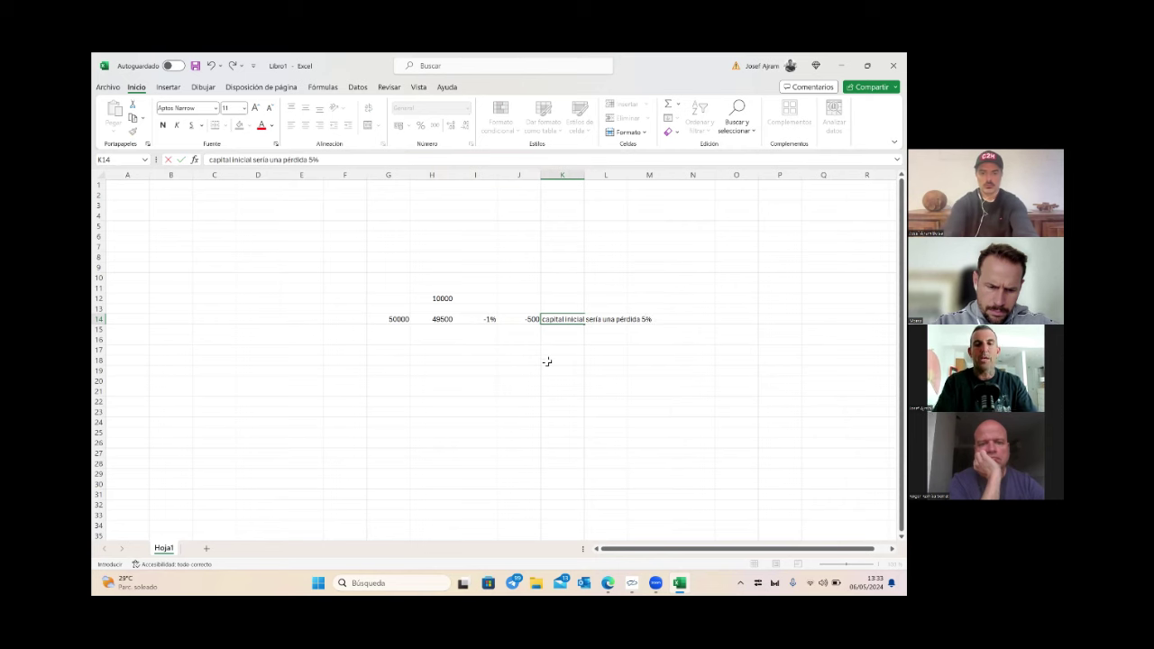
key(Return)
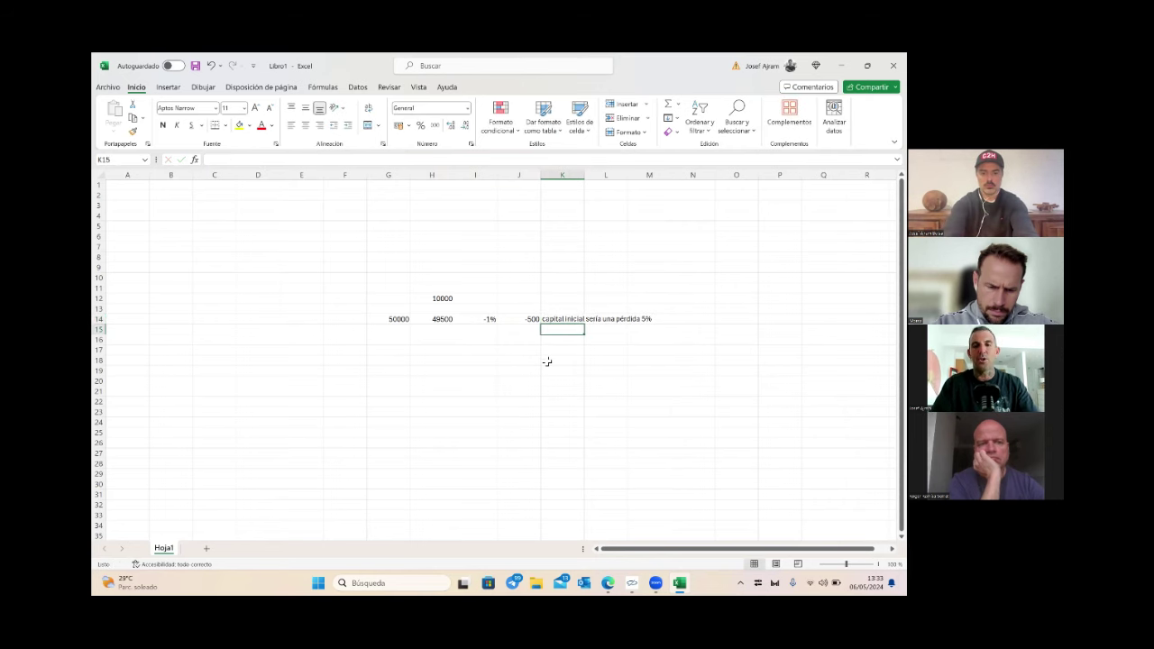
- Enter 10000 in cell H18 as the starting capital of a second example
click(438, 301)
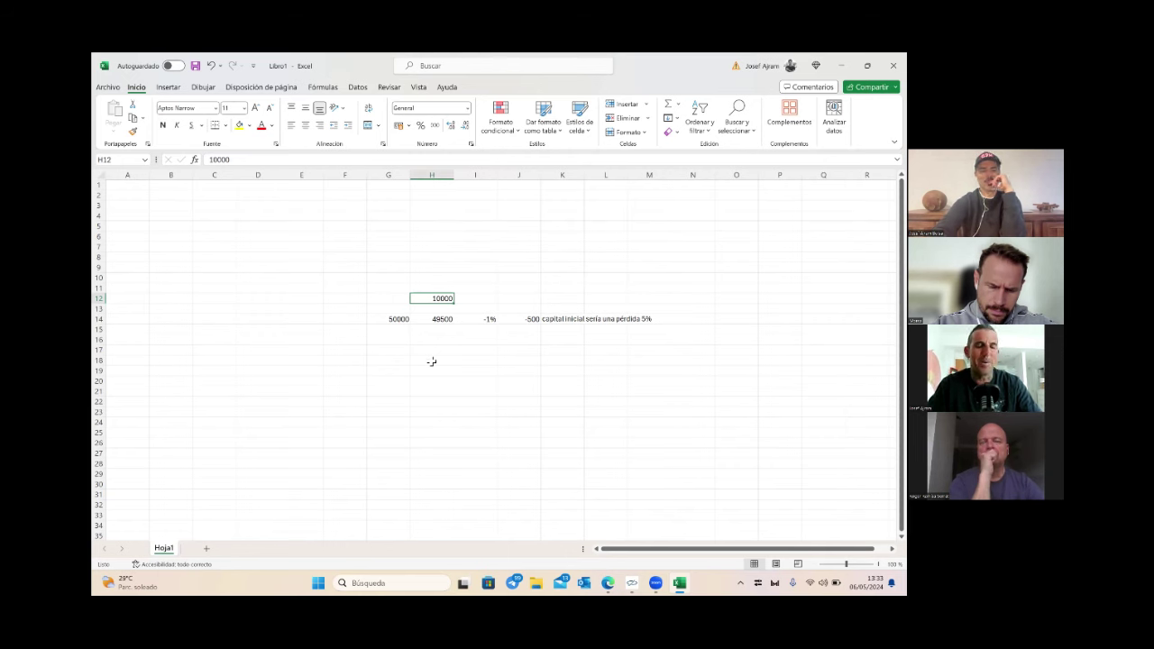
click(422, 361)
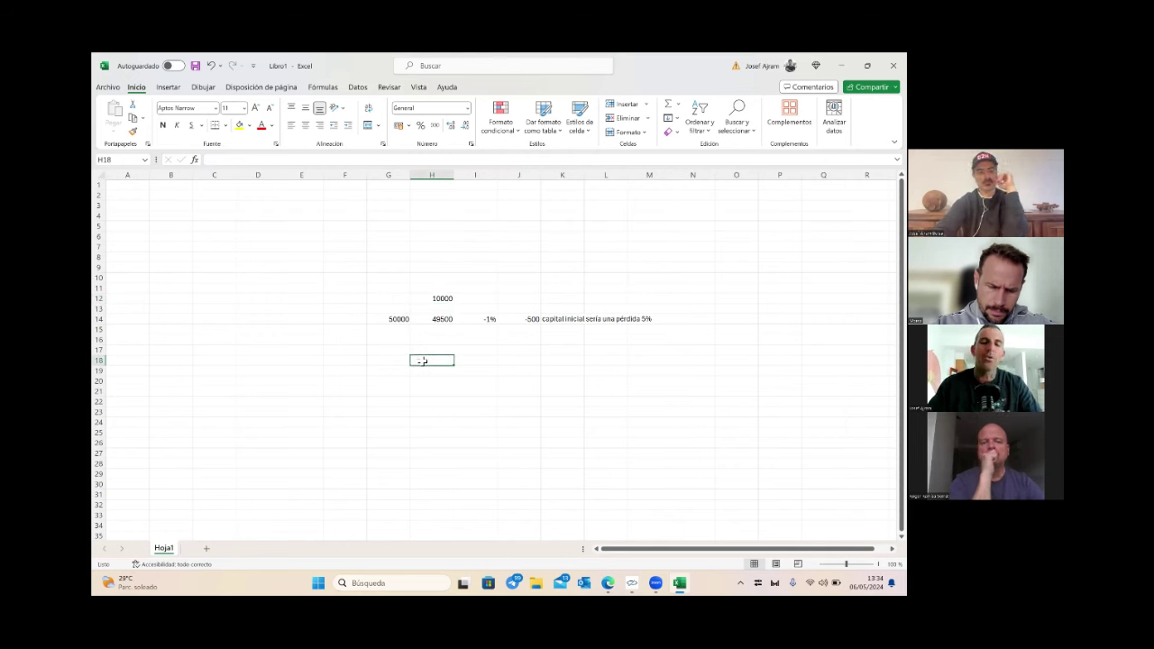
text(10000)
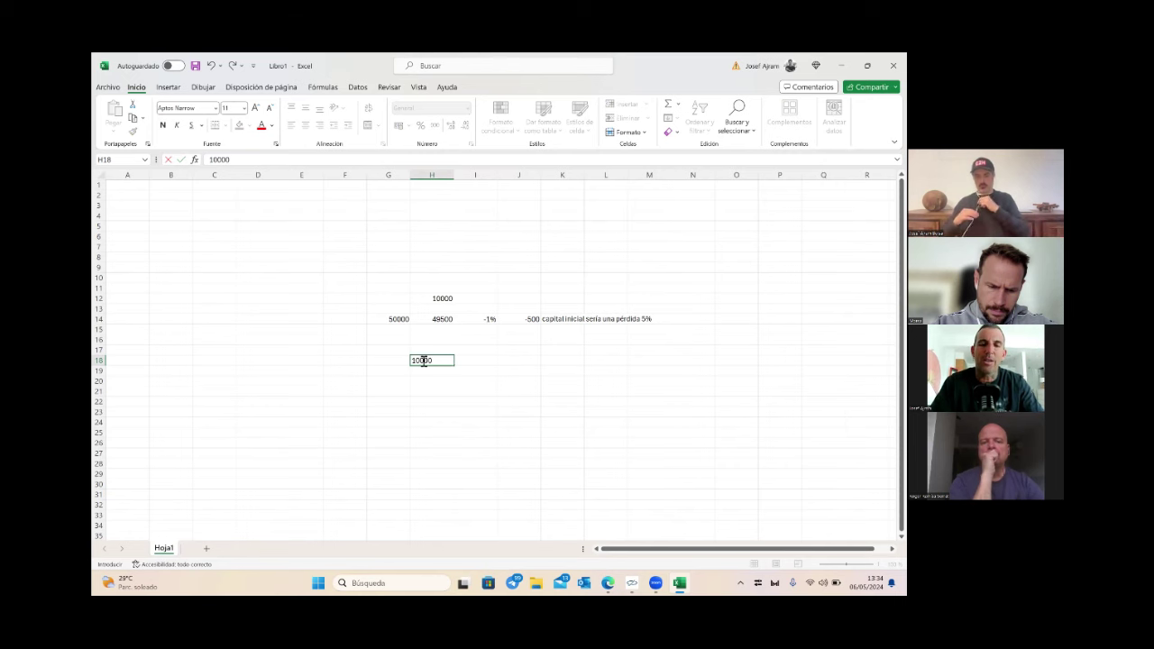
key(Return)
- Fill cells G20 to I20 with the first unleveraged trade: 5000, 5100 and 2%
key(Left)
key(Down)
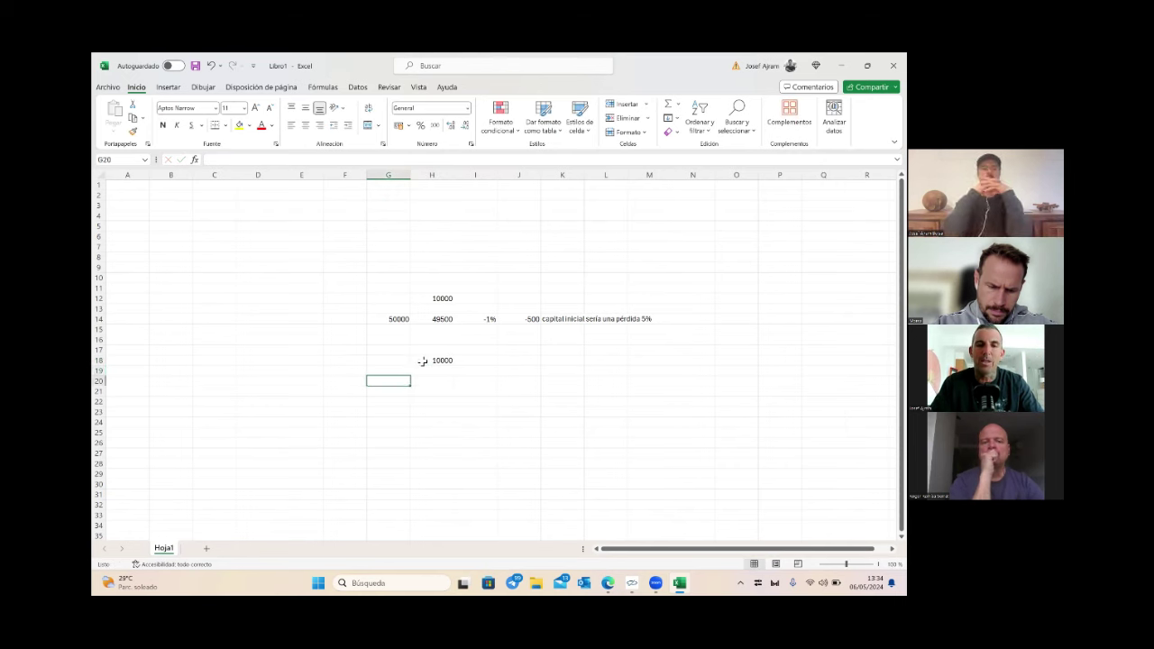
text(5000)
key(Right)
key(Right)
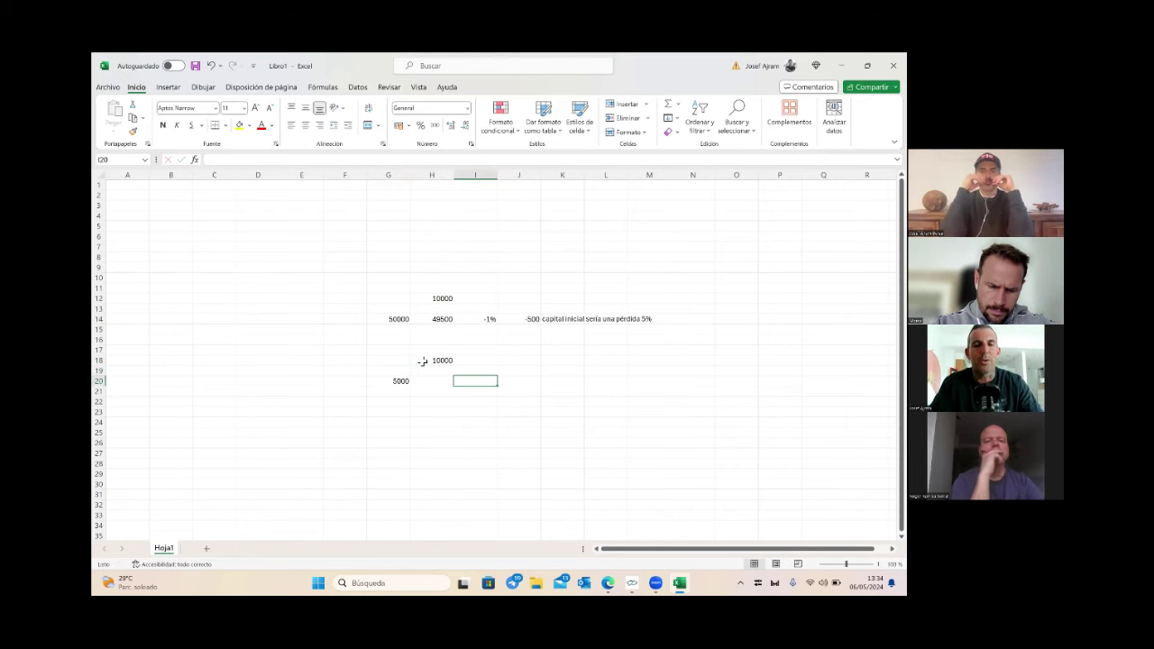
key(Left)
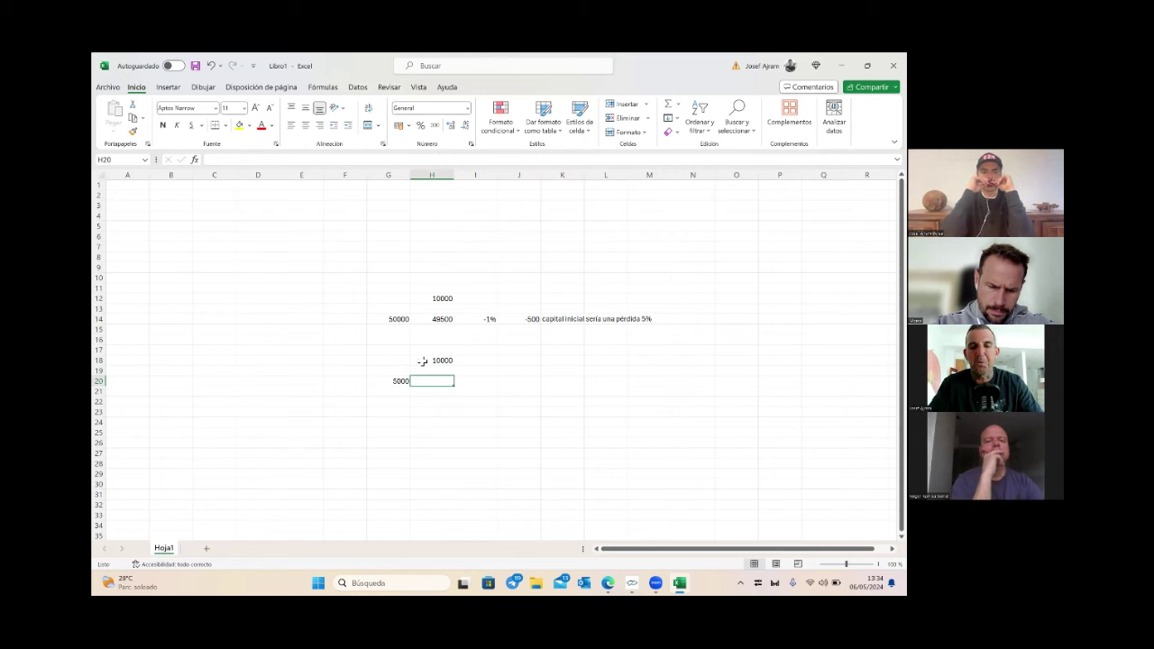
text(5100)
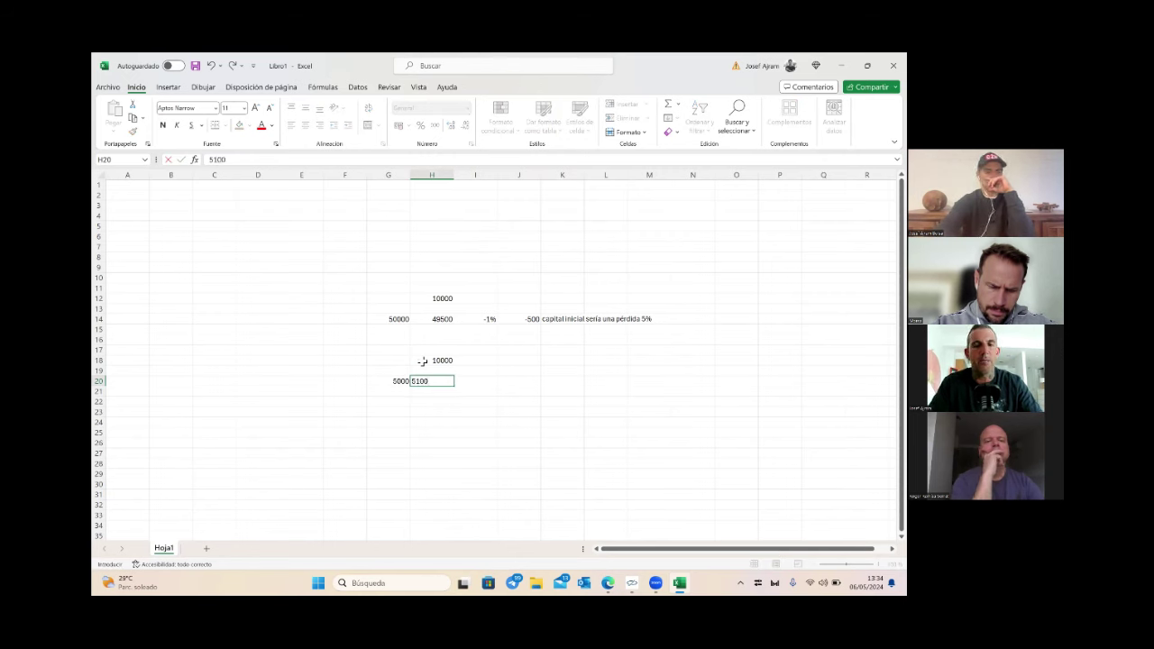
key(Return)
key(Left)
key(Right)
key(Right)
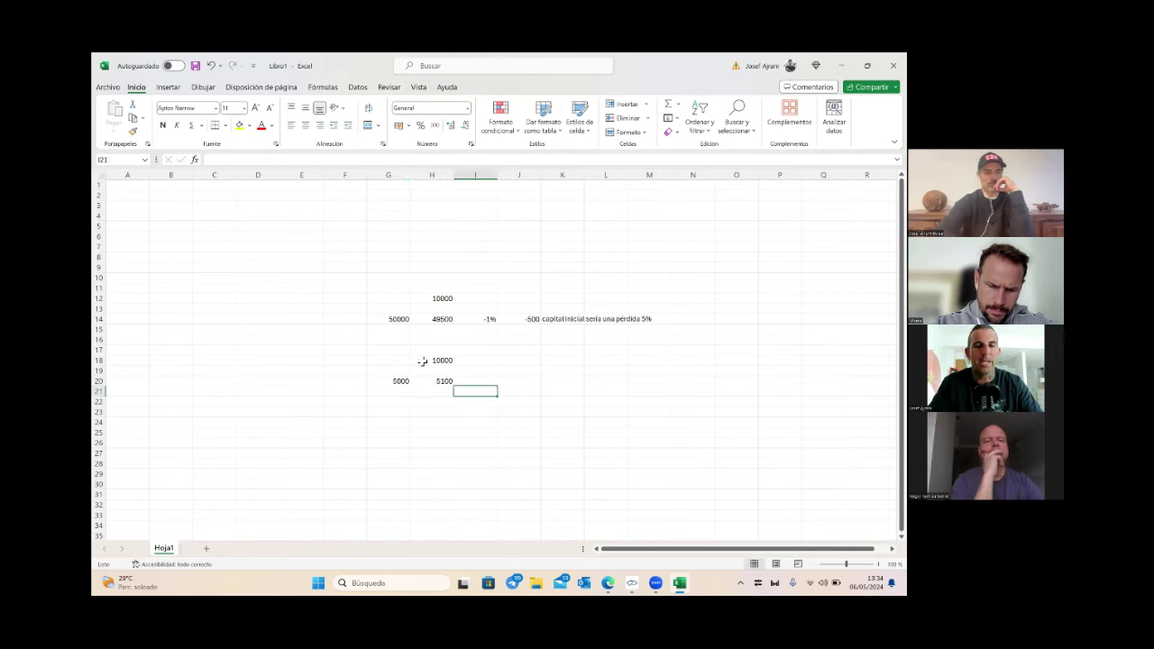
key(Up)
text(2%)
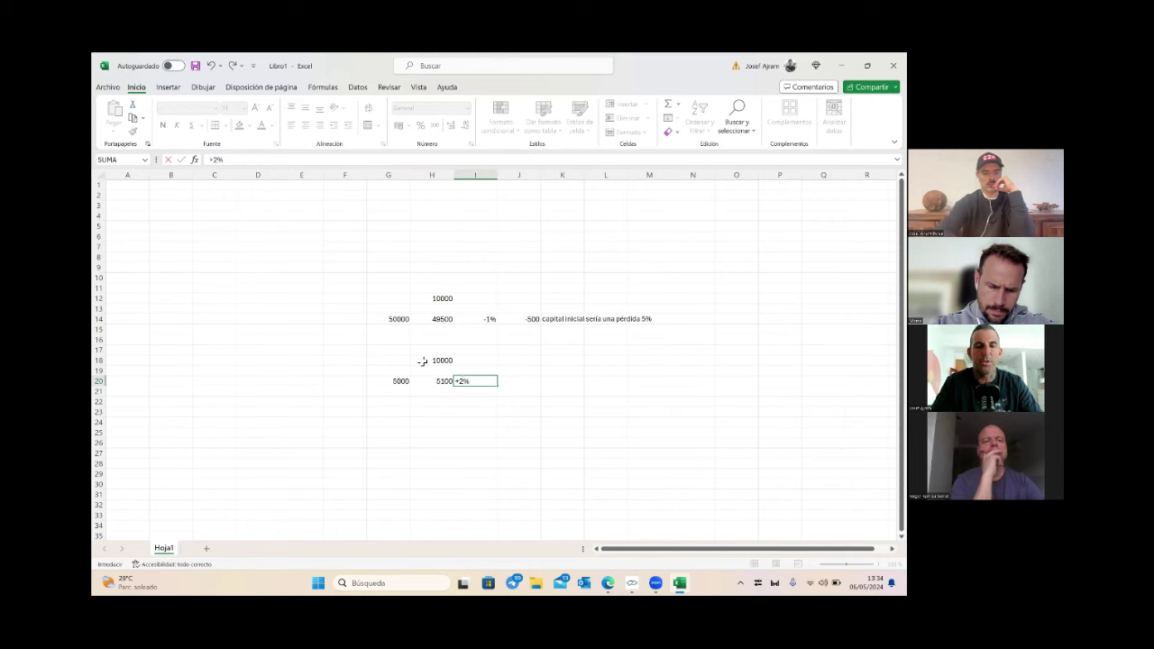
key(Return)
- Fill cells G21 to I21 with the second trade: 5000, 4950 and -1%
key(Left)
key(Left)
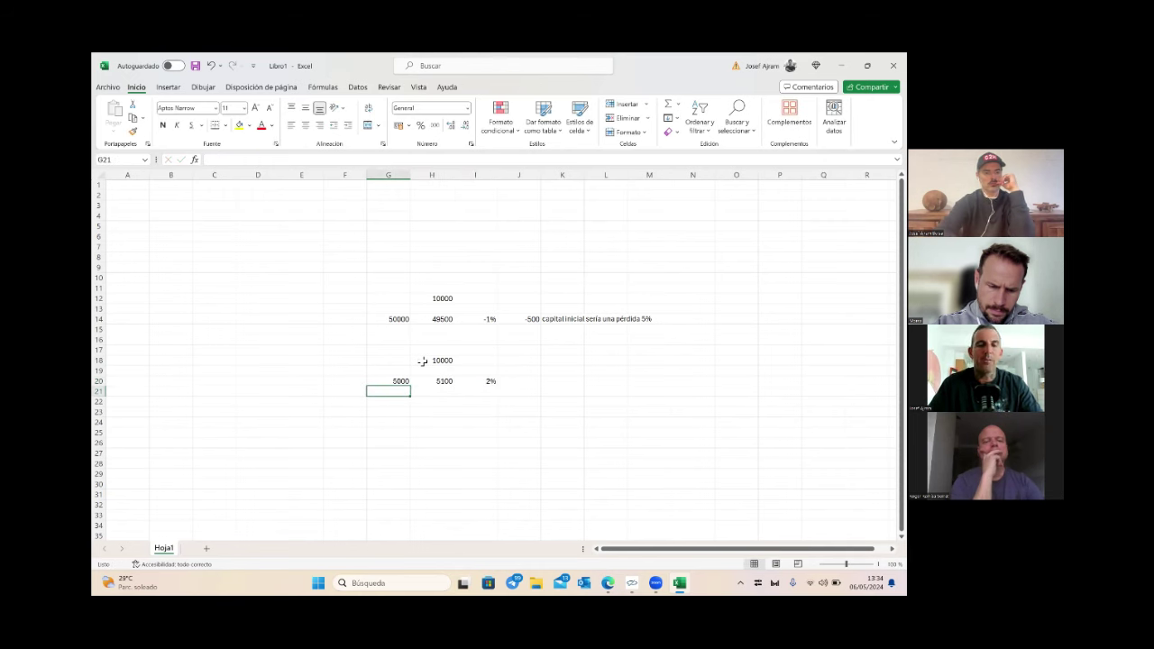
text(5000)
key(Right)
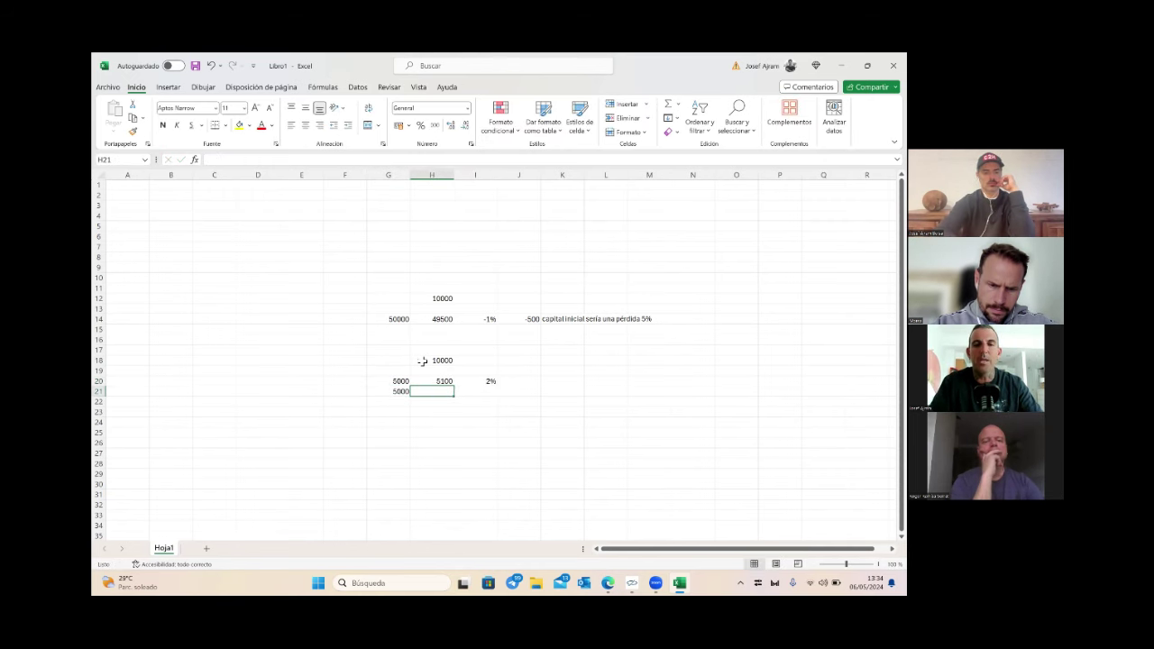
text(19590)
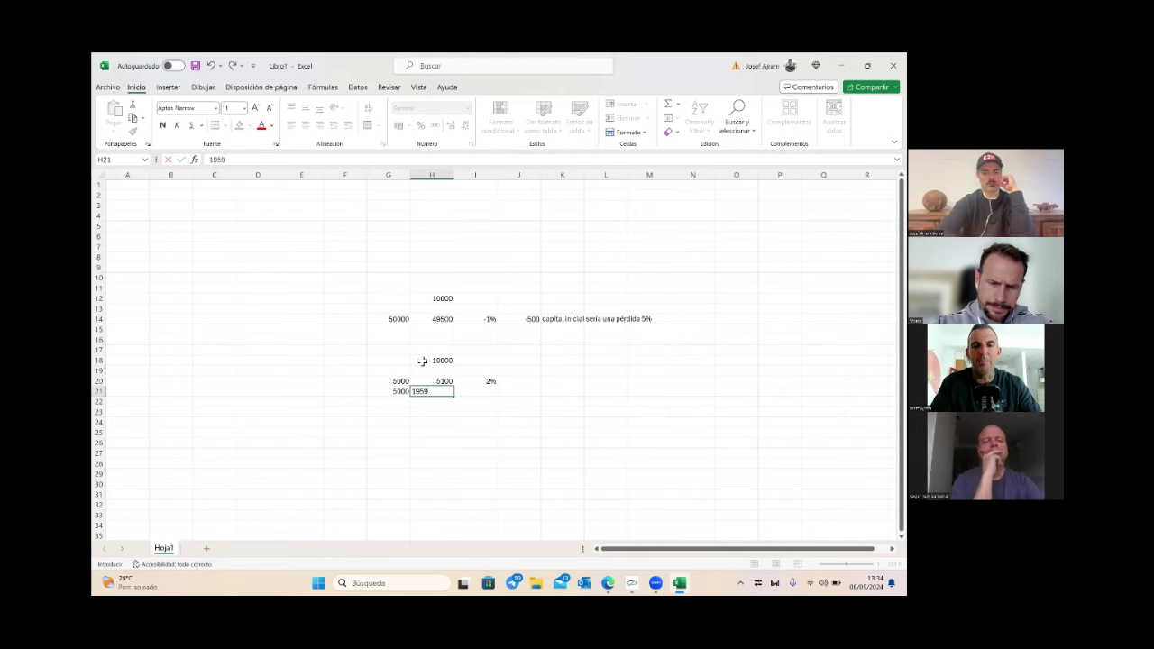
key(BackSpace)
key(BackSpace)
key(BackSpace)
key(BackSpace)
text(4950)
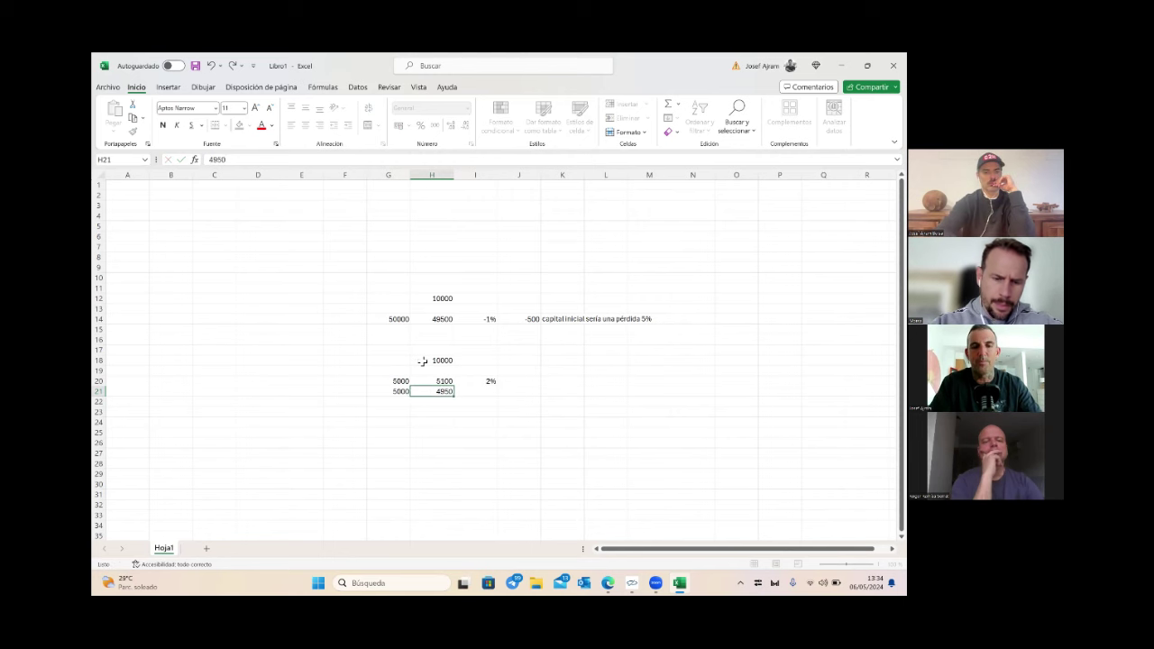
key(Right)
text(=(H21-G21)/G21)
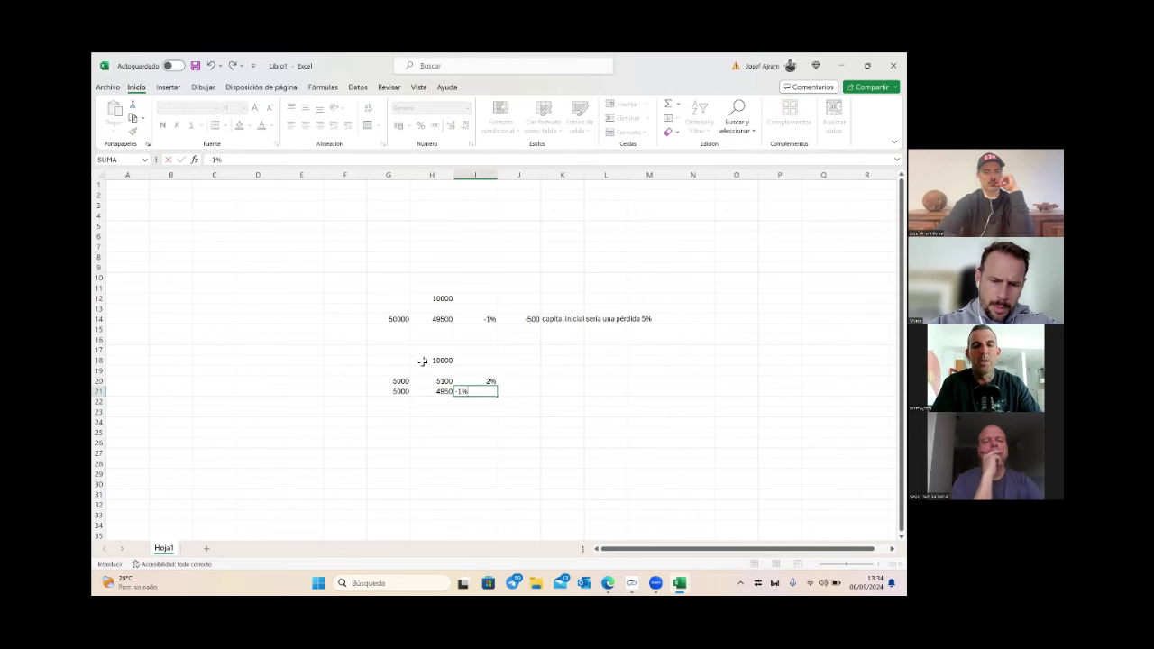
key(Return)
- Fill cells G22 to I22 with the third trade: 5000, 5060 and 1'2%
key(Left)
key(Left)
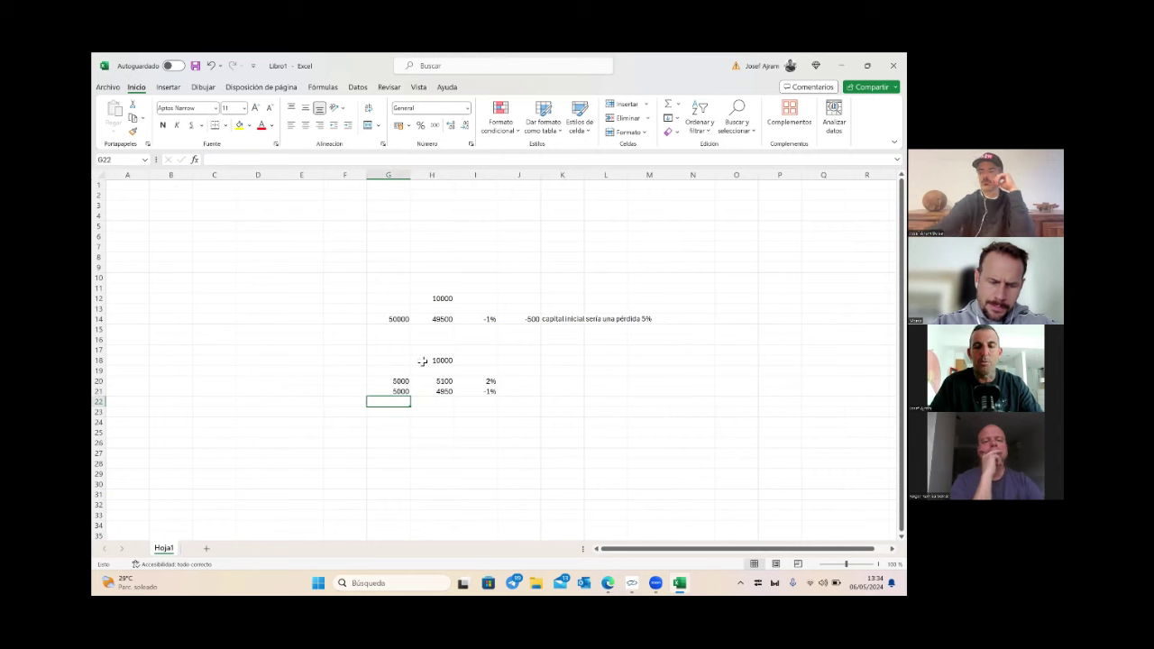
text(5000)
key(Right)
key(Right)
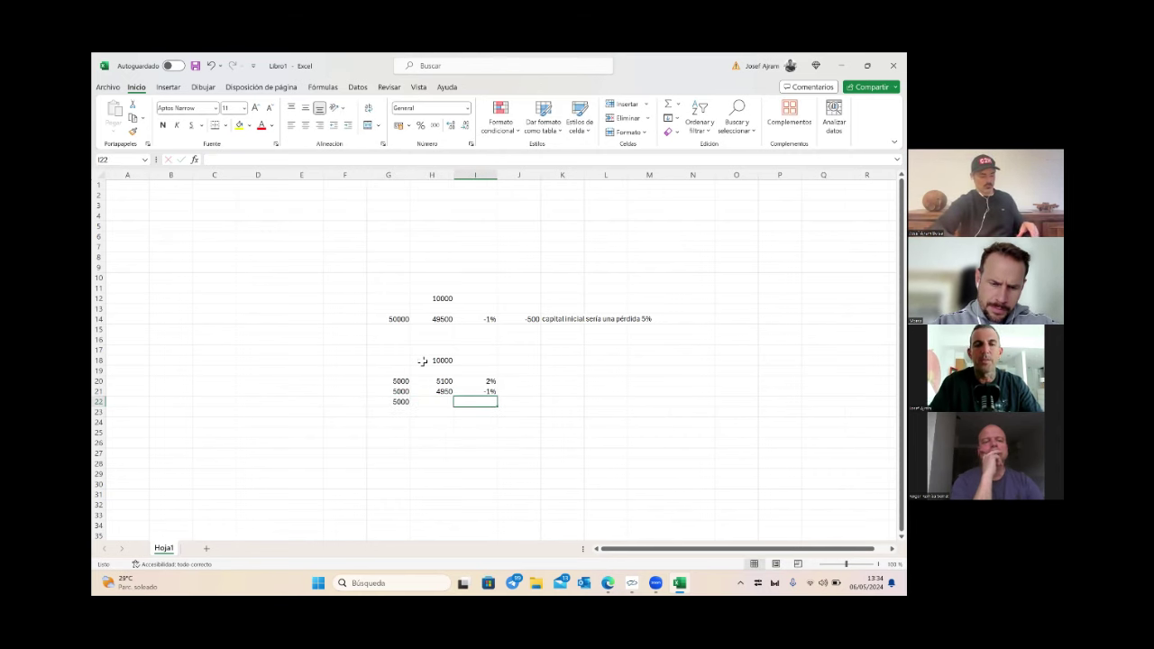
key(Left)
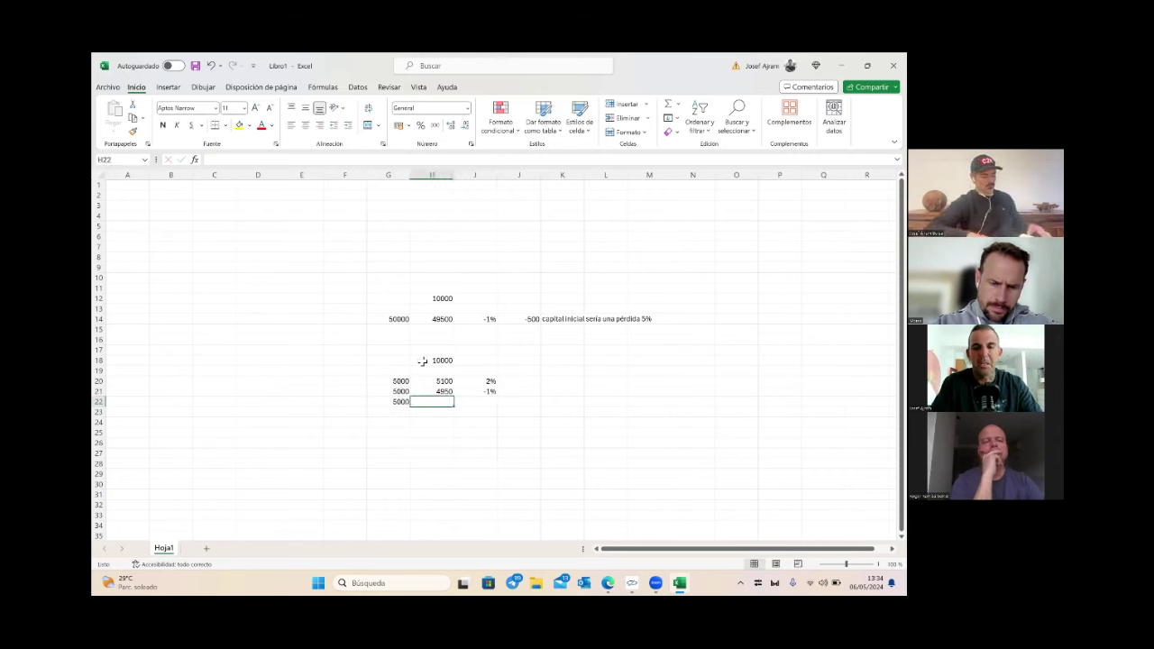
text(5060)
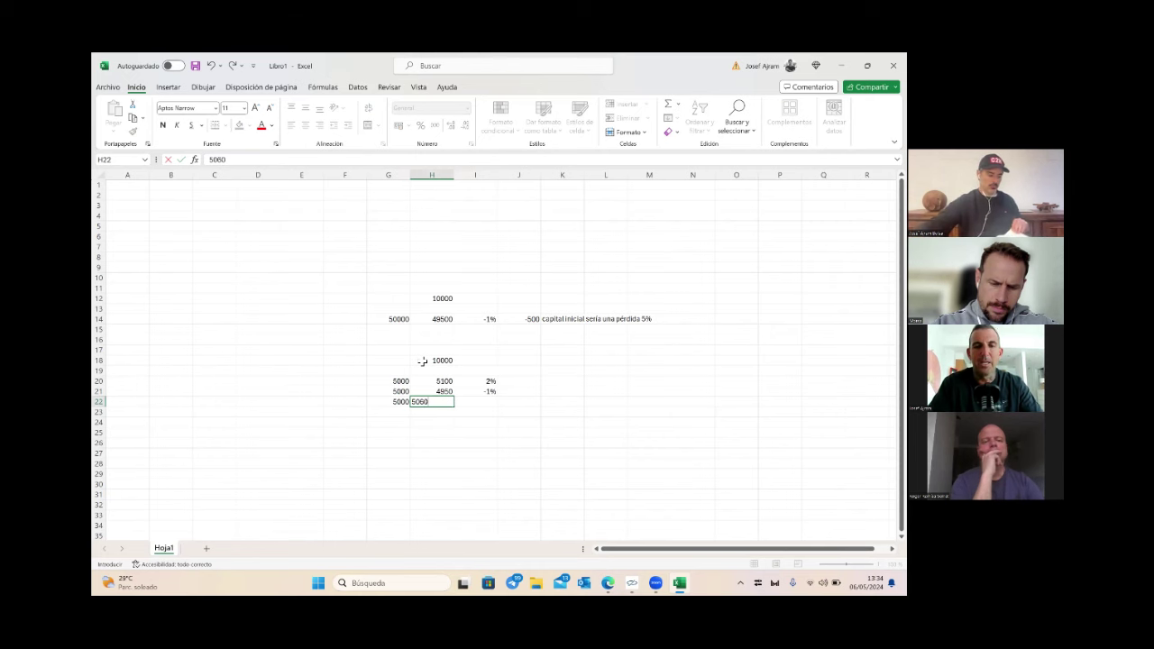
key(Right)
text(1)
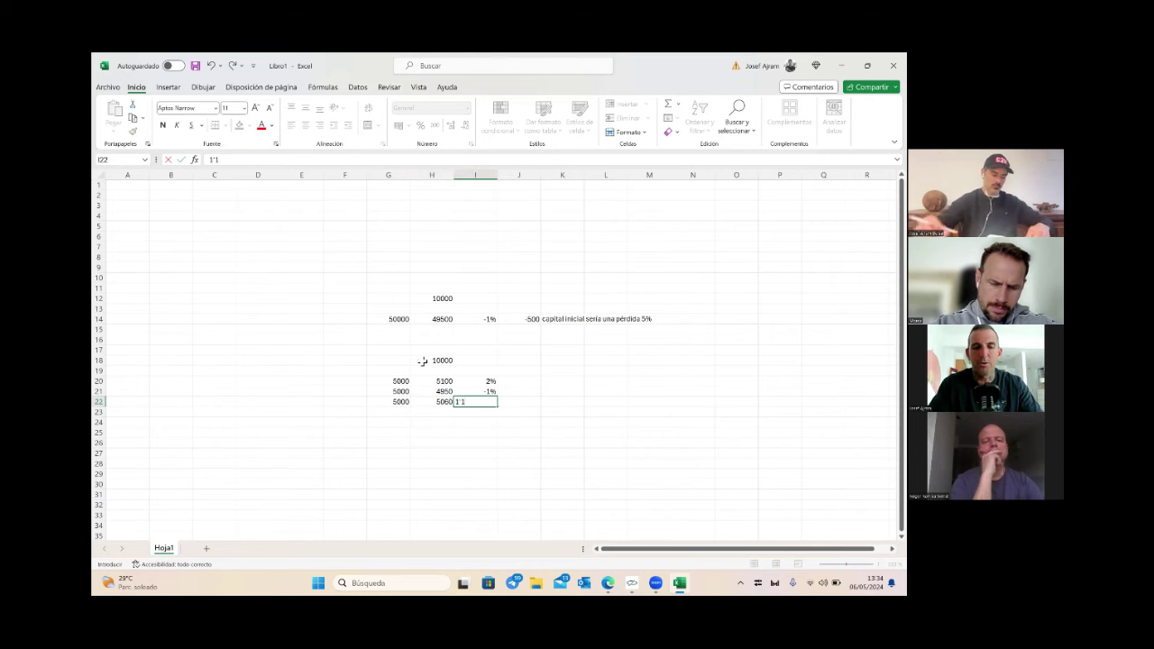
text('2%)
key(Return)
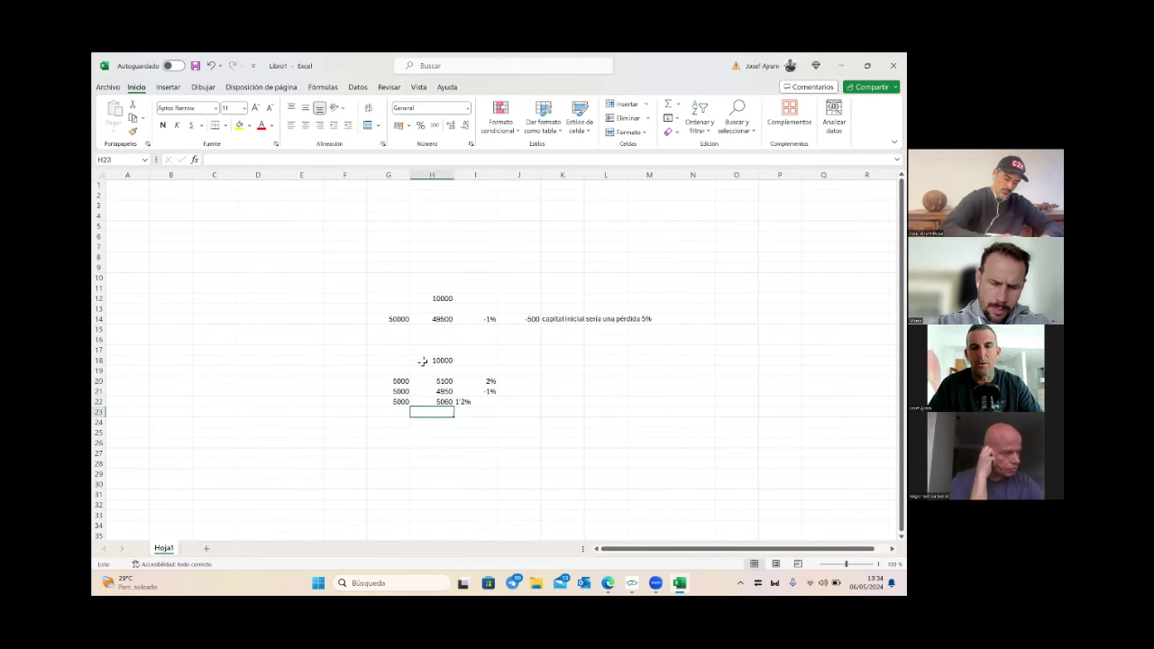
- Enter the trade totals 15000 in cell G24 and 15110 in cell H24
key(Left)
key(Down)
key(Down)
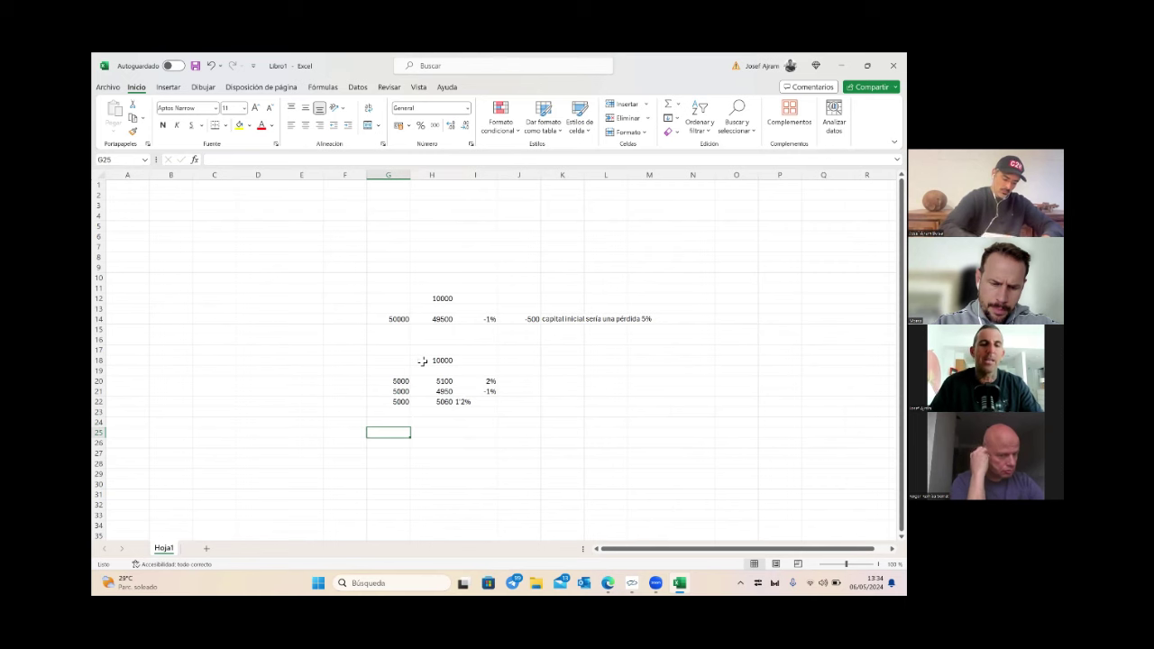
key(Up)
text(15000)
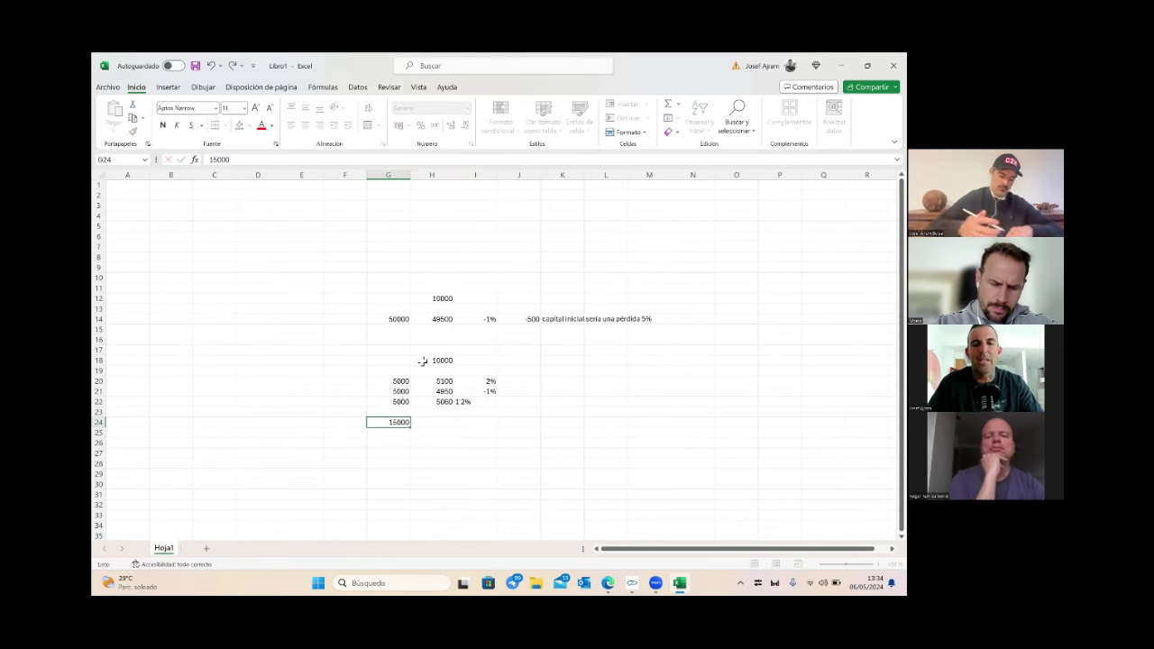
key(Tab)
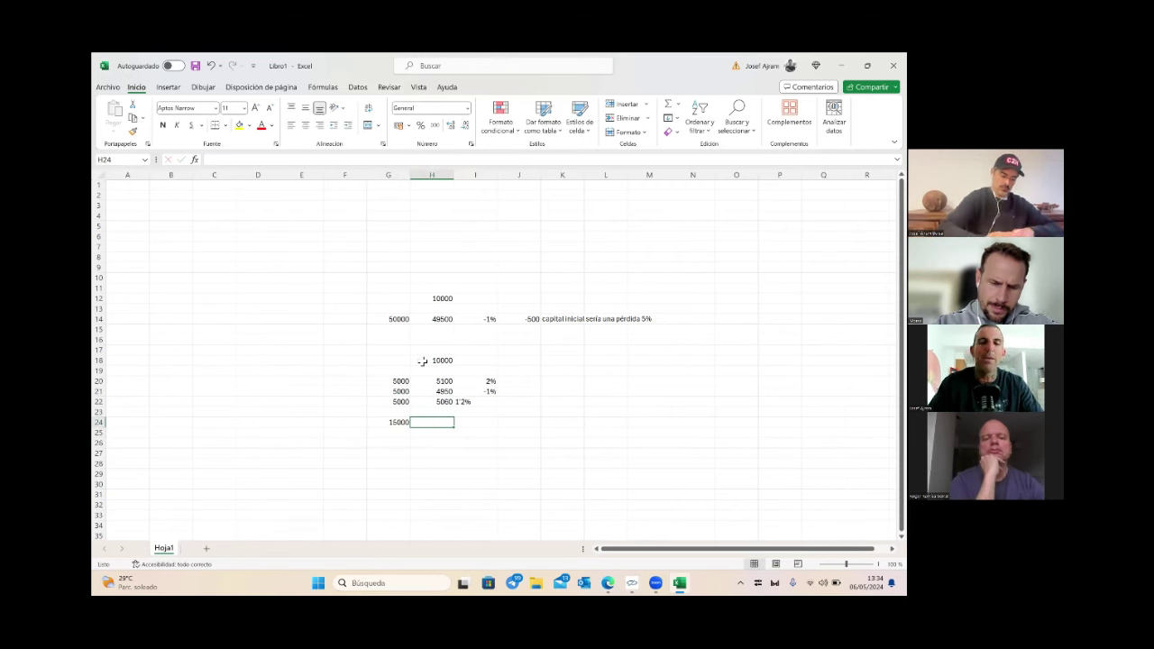
text(15110)
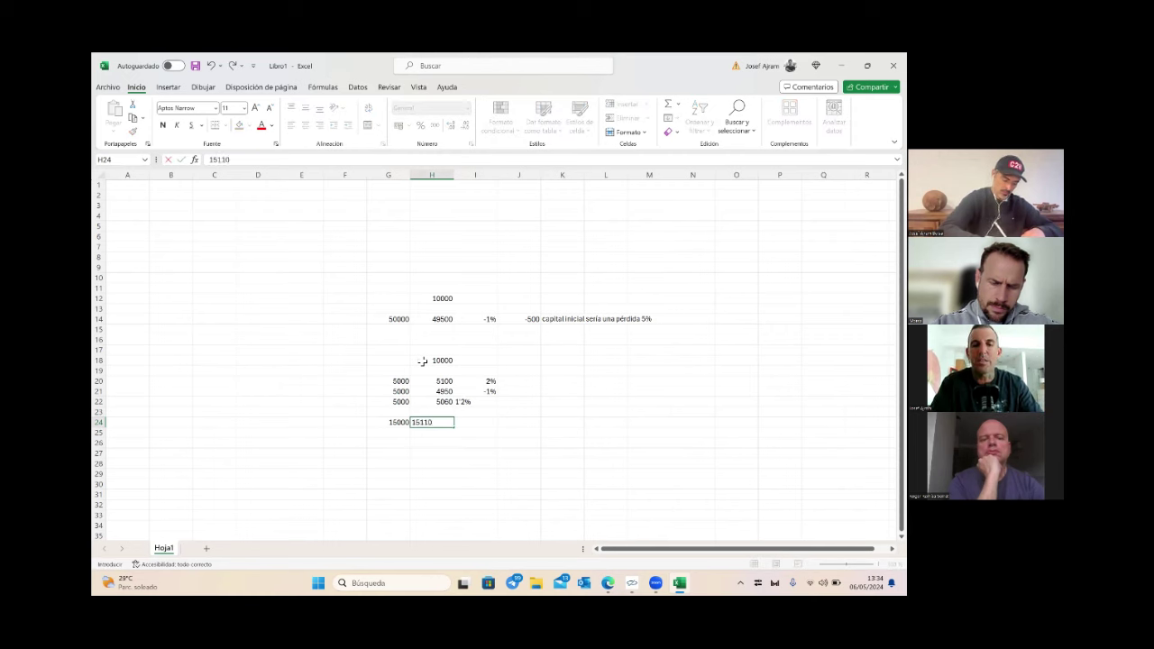
key(Tab)
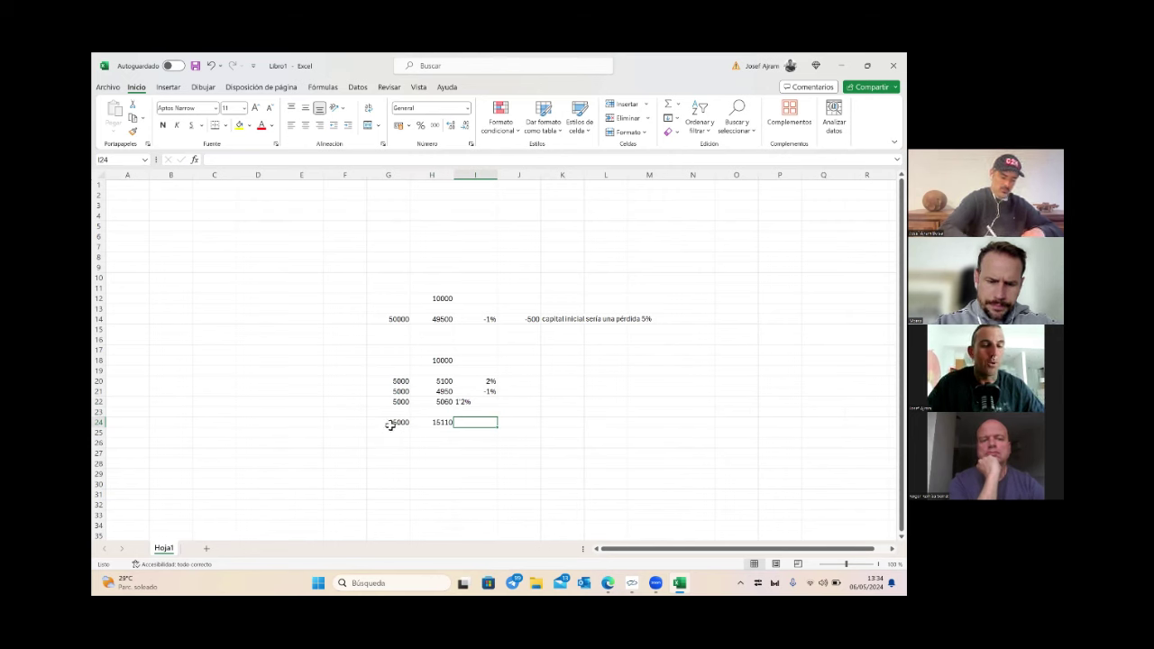
click(436, 360)
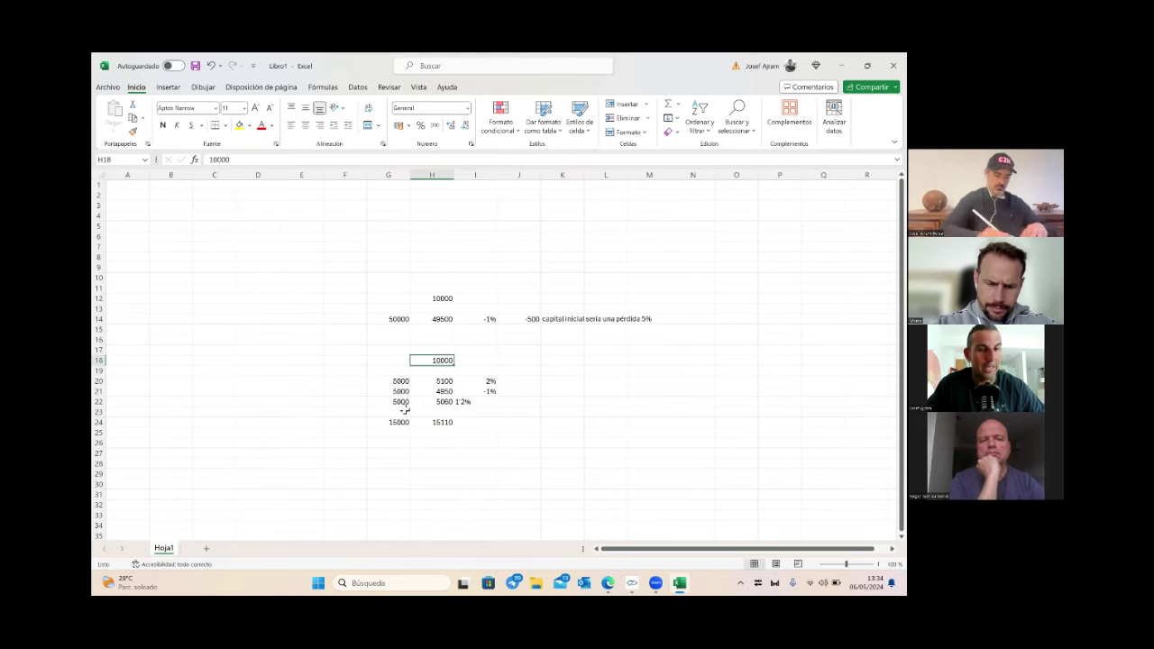
click(398, 421)
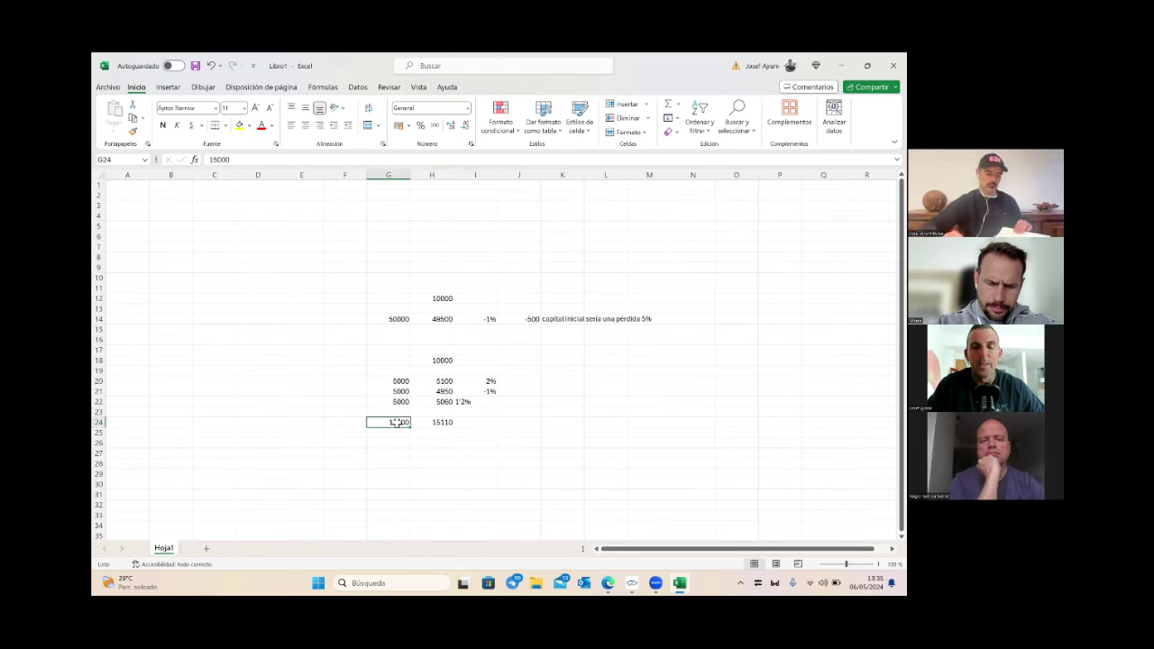
click(452, 422)
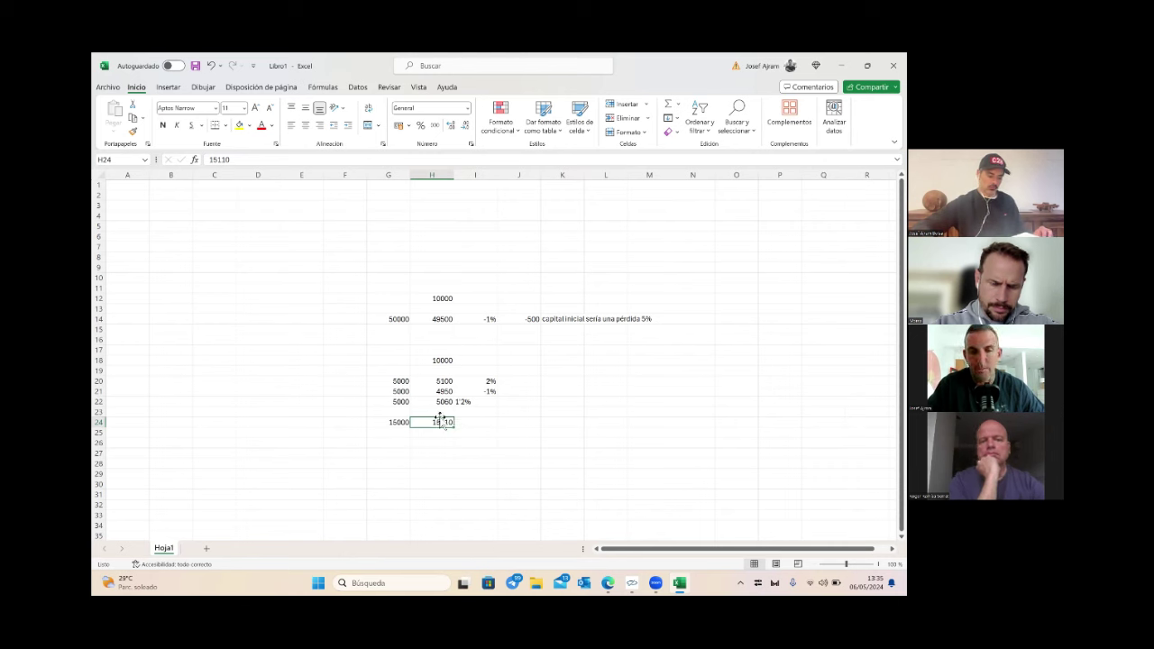
click(392, 384)
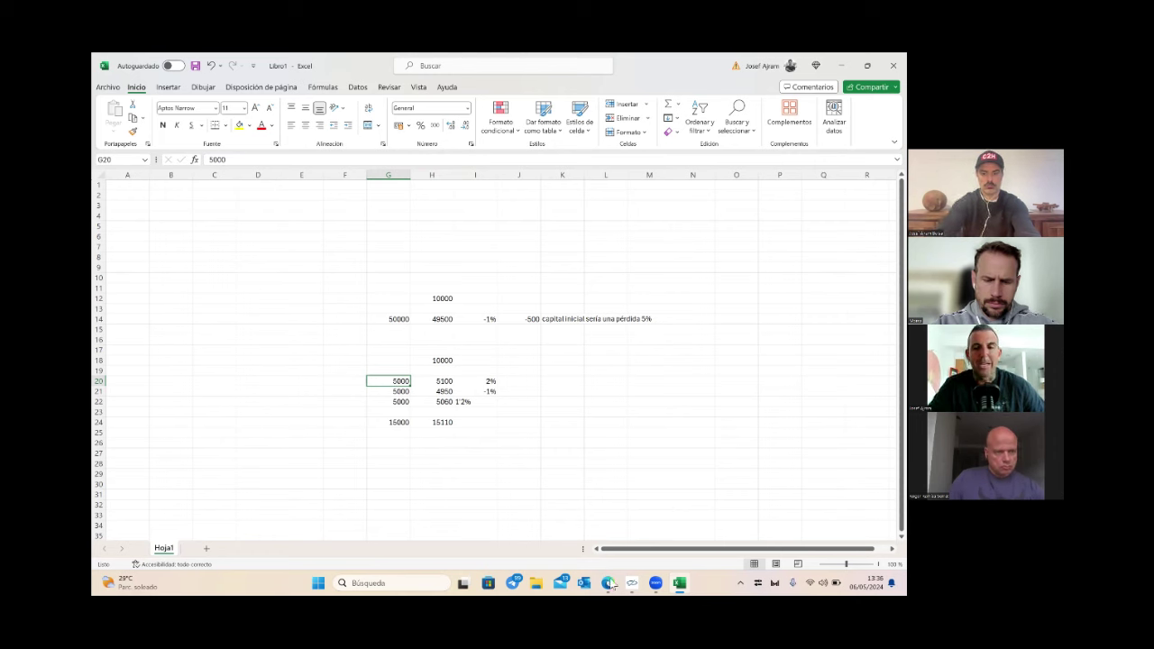
- Switch to Método-ajram.pdf in the browser and go to rule 6, "Usar herramientas de datos competitivas"
mouse_move(611, 584)
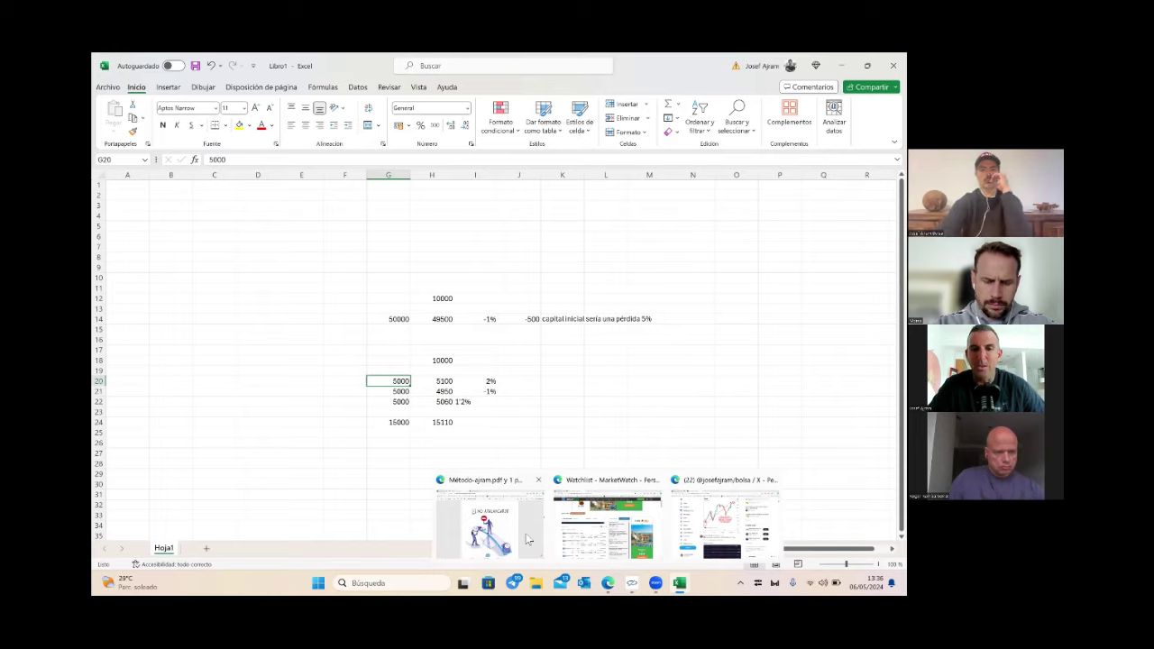
click(529, 540)
scroll(528, 540, down, 5)
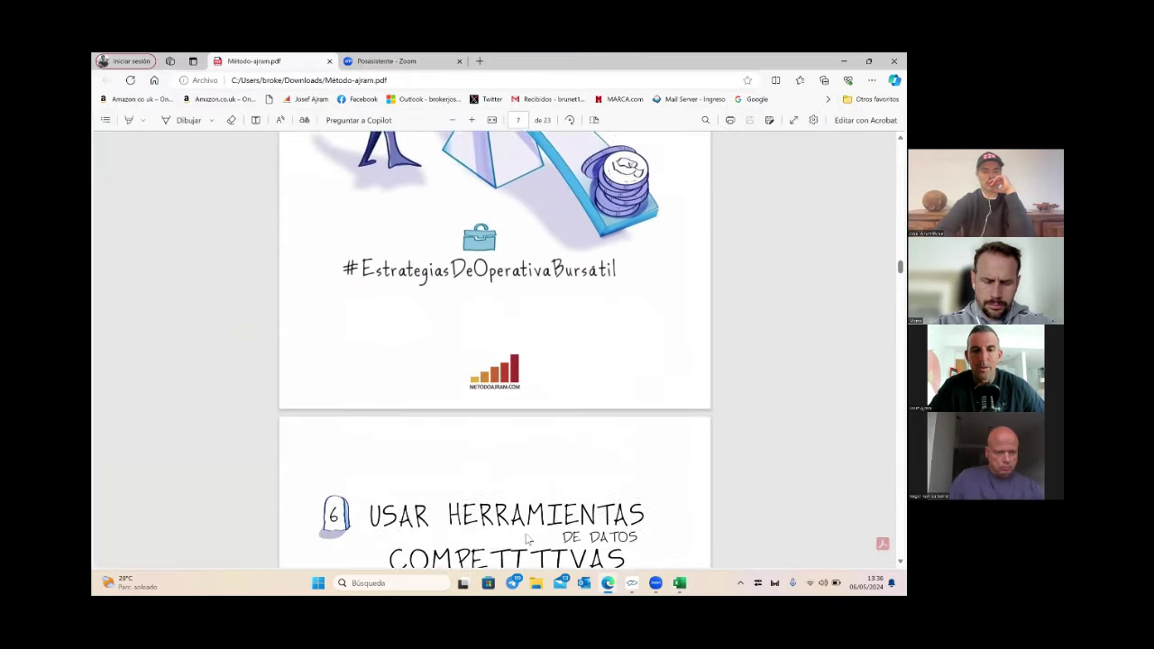
scroll(528, 540, down, 3)
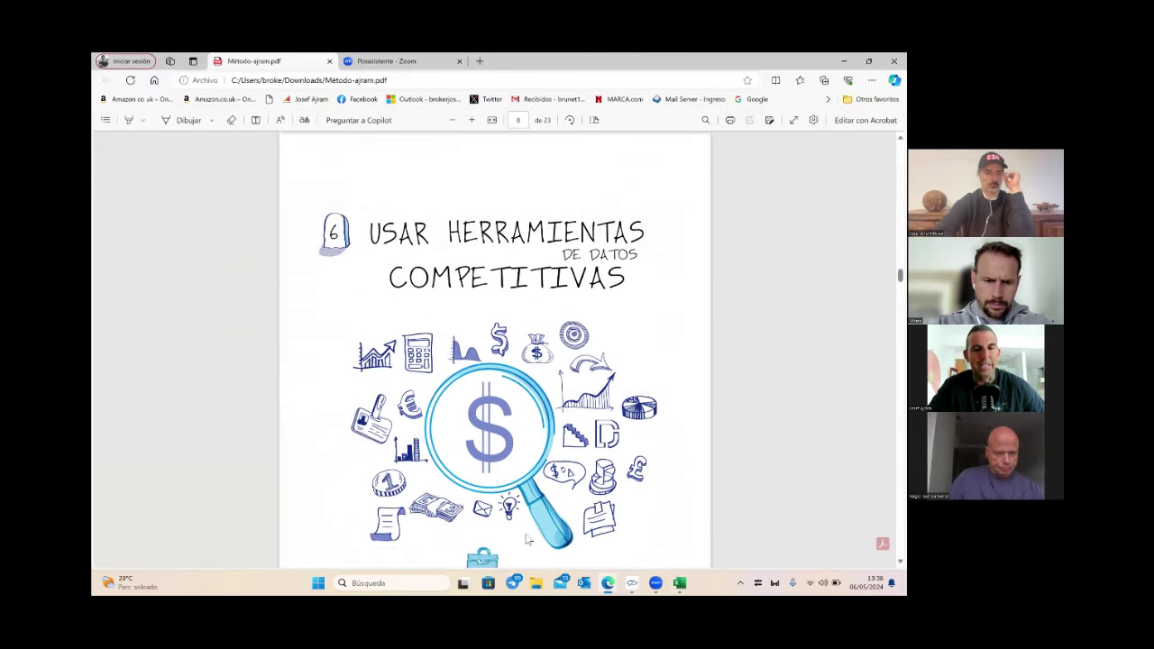